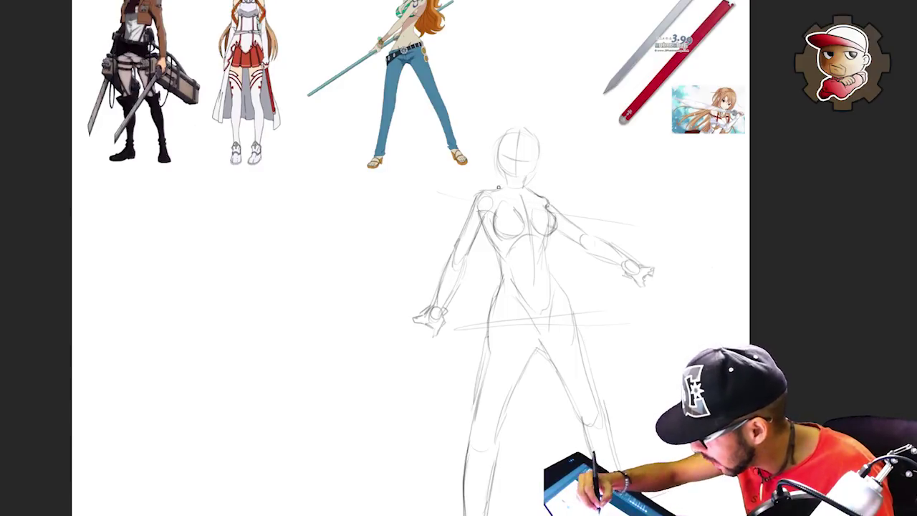
Darken the shoulder lines from the neck to the upper arms on both sides of the figure.
left_click_drag(532, 192, 554, 207)
mouse_move(506, 187)
left_mouse_down()
mouse_move(468, 220)
mouse_move(473, 207)
left_mouse_up()
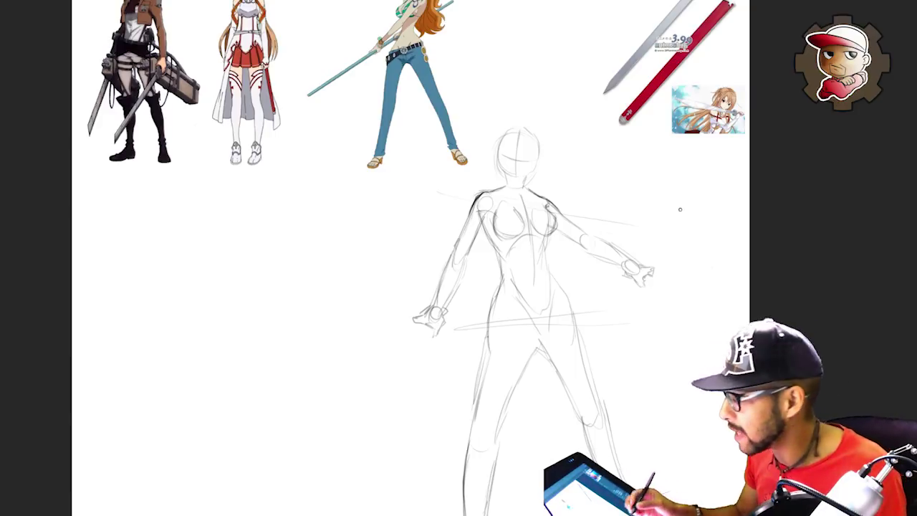
left_click_drag(535, 190, 562, 227)
left_click_drag(550, 219, 536, 217)
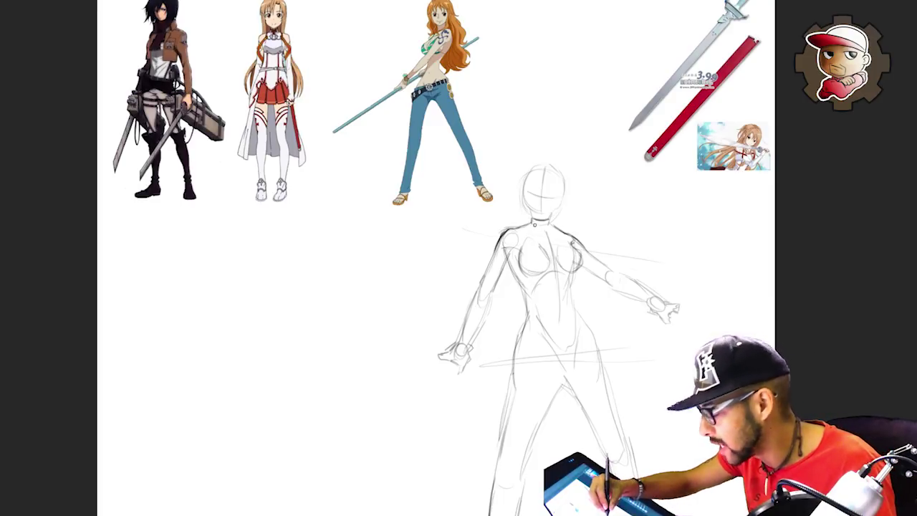
Sketch the notched neck collar with its pointed flaps and hexagonal chest ornament, and the striped bikini top below.
mouse_move(532, 223)
left_mouse_down()
mouse_move(552, 227)
mouse_move(538, 220)
mouse_move(550, 213)
left_mouse_up()
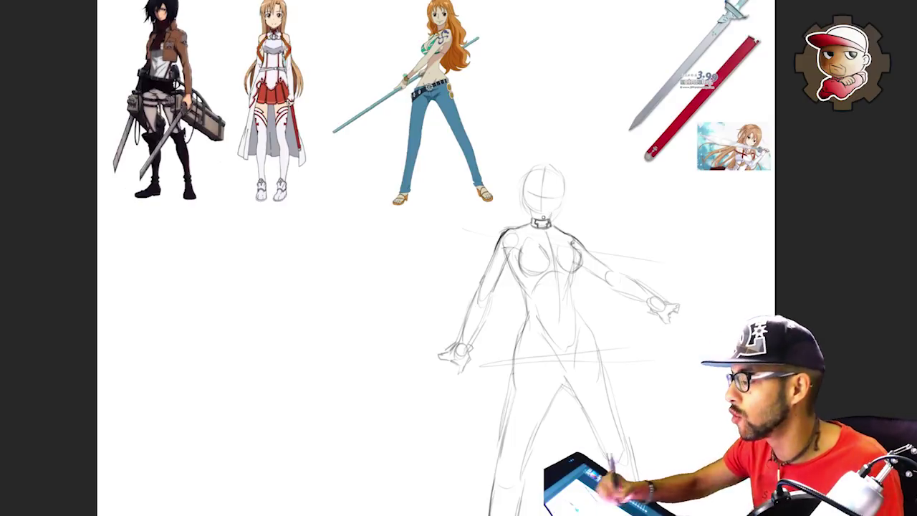
mouse_move(529, 229)
left_mouse_down()
mouse_move(524, 239)
mouse_move(541, 246)
mouse_move(542, 236)
mouse_move(554, 233)
mouse_move(554, 243)
mouse_move(574, 249)
mouse_move(567, 235)
left_mouse_up()
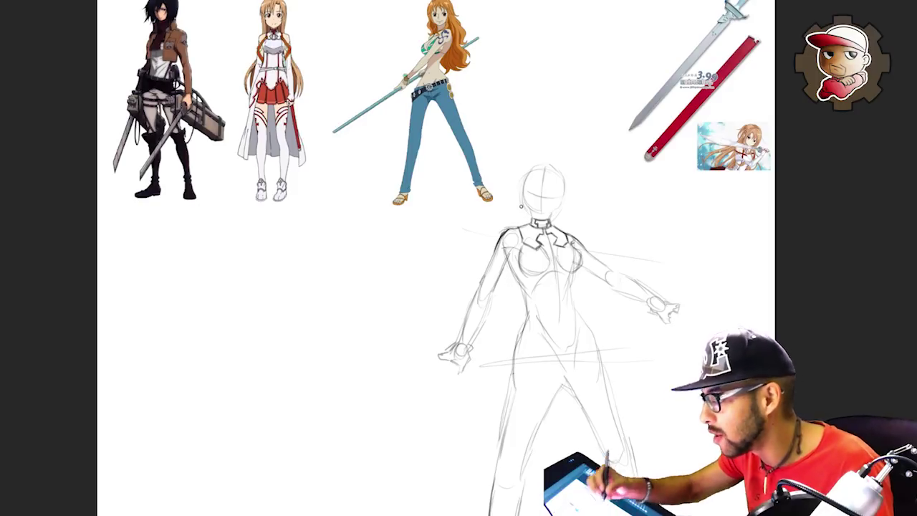
mouse_move(542, 229)
left_mouse_down()
mouse_move(554, 251)
mouse_move(572, 243)
mouse_move(522, 244)
mouse_move(518, 228)
left_mouse_up()
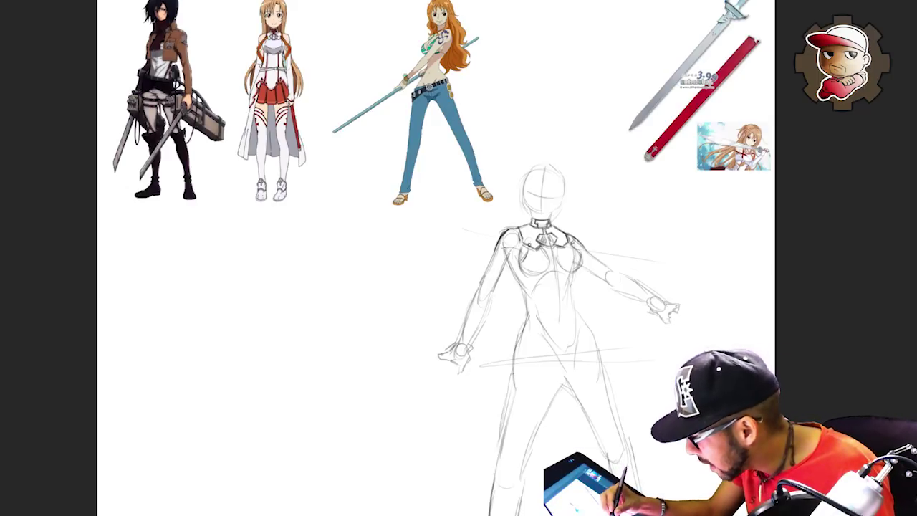
left_click_drag(521, 262, 570, 273)
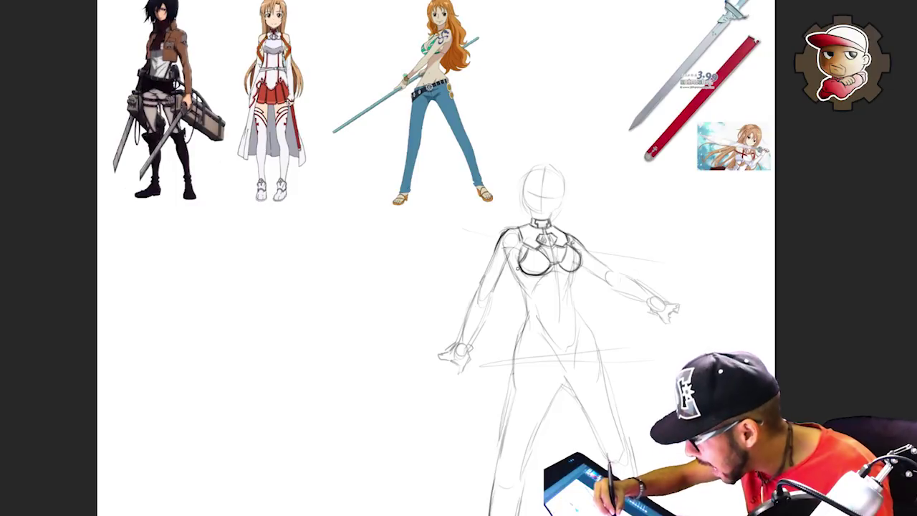
mouse_move(520, 267)
left_mouse_down()
mouse_move(549, 267)
mouse_move(544, 253)
mouse_move(584, 263)
mouse_move(580, 251)
left_mouse_up()
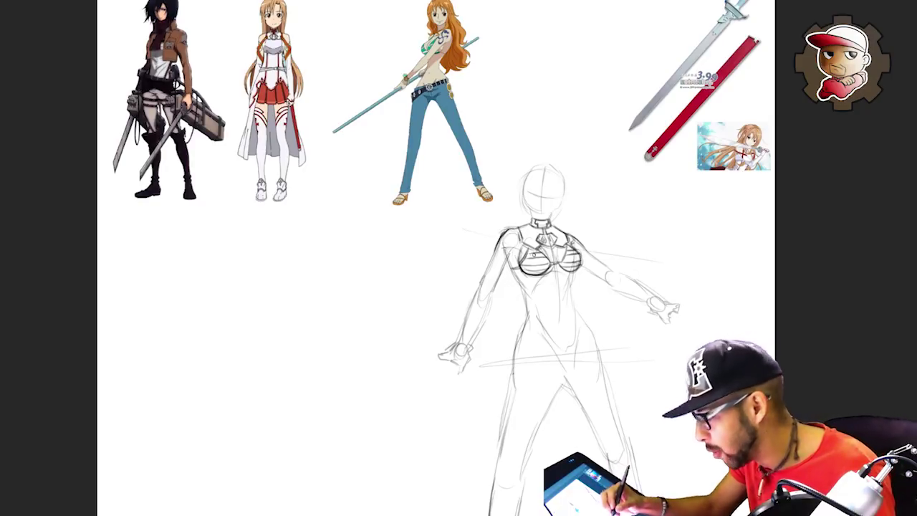
Draw the open jacket's raised collar and its front edges, running down to pointed hems on both sides of the torso.
left_click_drag(522, 229, 523, 285)
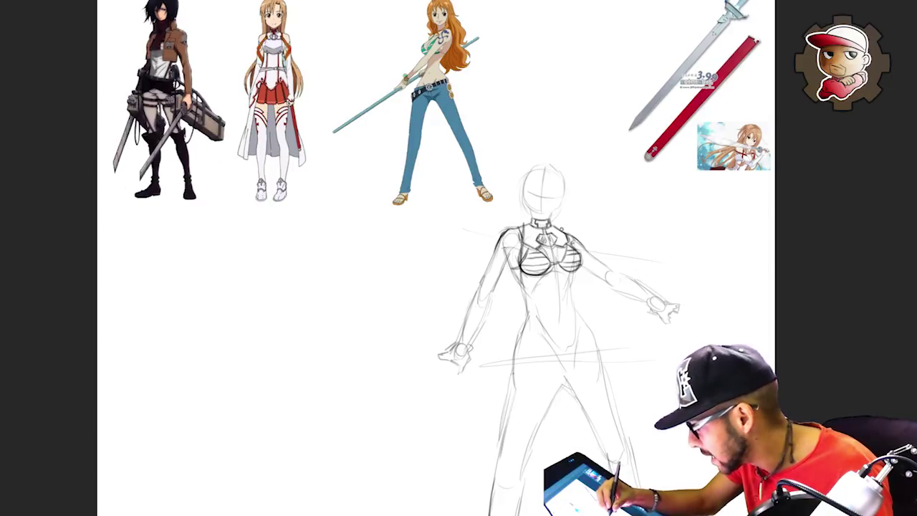
mouse_move(559, 223)
left_mouse_down()
mouse_move(568, 246)
mouse_move(562, 235)
left_mouse_up()
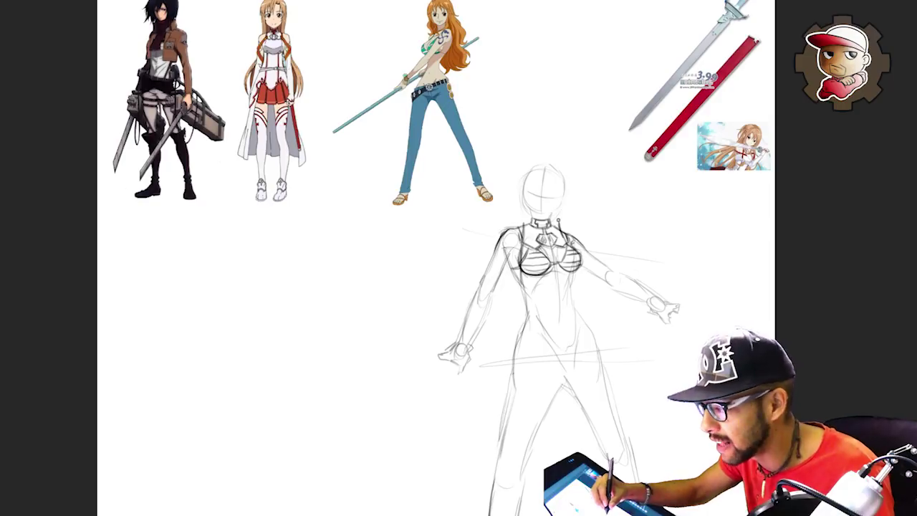
left_click_drag(522, 213, 505, 305)
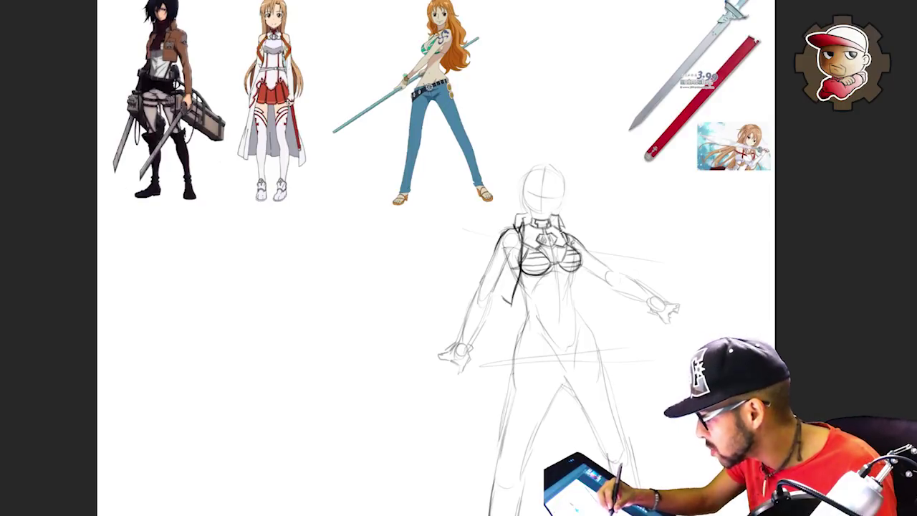
left_click_drag(578, 268, 583, 296)
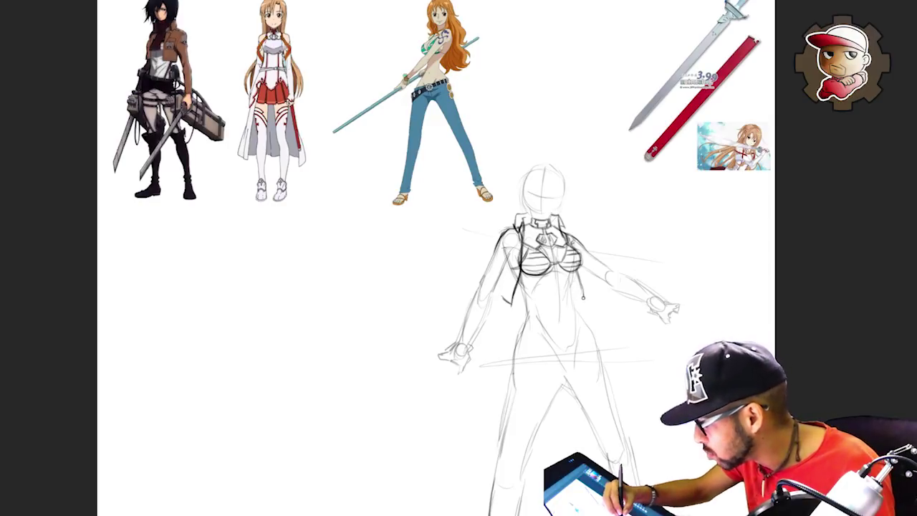
mouse_move(584, 296)
left_mouse_down()
mouse_move(582, 270)
mouse_move(584, 281)
left_mouse_up()
Add the shoulder straps and armhole seams to both sides of the short jacket.
mouse_move(516, 310)
left_mouse_down()
mouse_move(569, 312)
mouse_move(527, 324)
mouse_move(539, 343)
mouse_move(611, 345)
left_mouse_up()
key("ctrl+z")
mouse_move(565, 236)
left_mouse_down()
mouse_move(573, 247)
mouse_move(573, 237)
left_mouse_up()
mouse_move(518, 227)
left_mouse_down()
mouse_move(506, 231)
mouse_move(518, 233)
left_mouse_up()
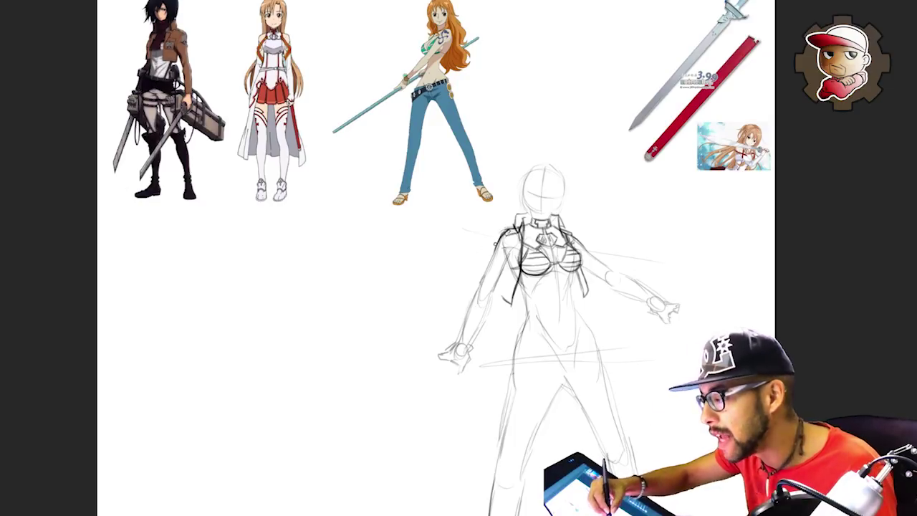
mouse_move(519, 239)
left_mouse_down()
mouse_move(508, 247)
mouse_move(513, 279)
left_mouse_up()
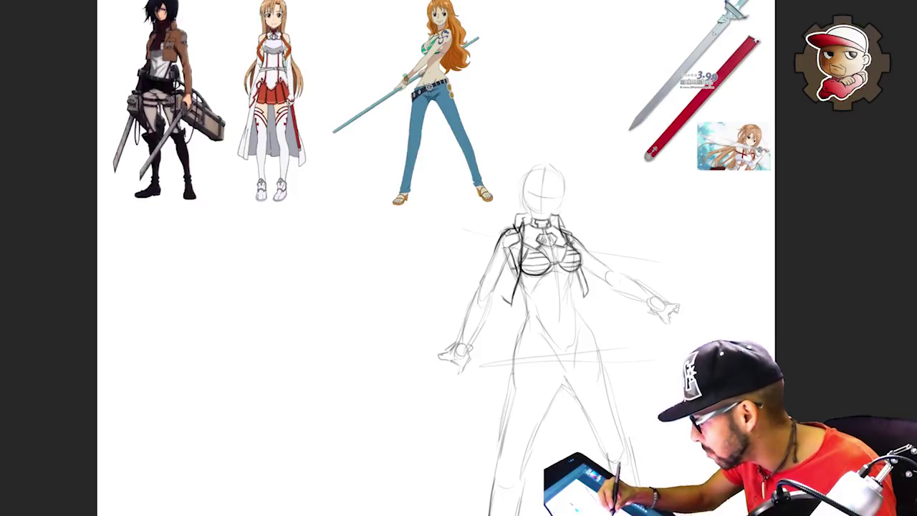
left_click_drag(564, 237, 574, 248)
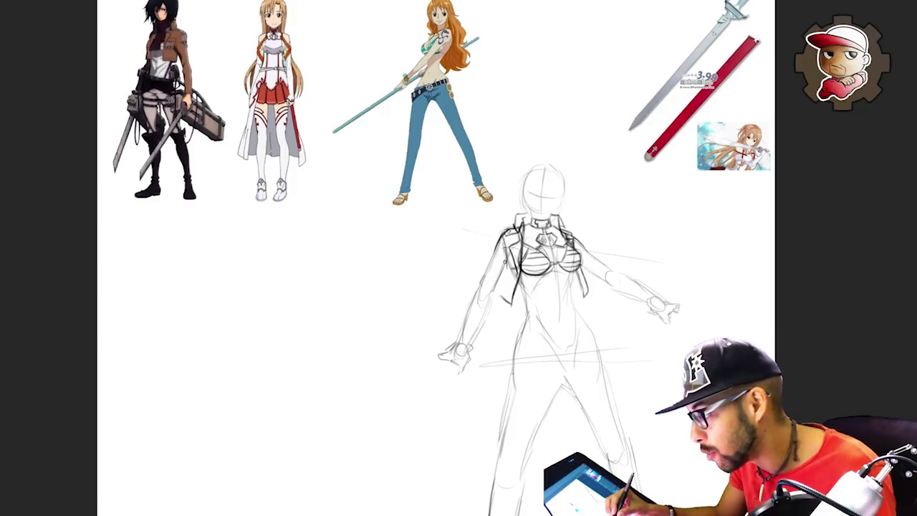
Outline the jacket sleeve on the lowered arm from the shoulder past the elbow toward the wrist.
left_click_drag(506, 269, 490, 297)
left_click_drag(495, 247, 474, 313)
key("ctrl+z")
left_click_drag(479, 280, 477, 290)
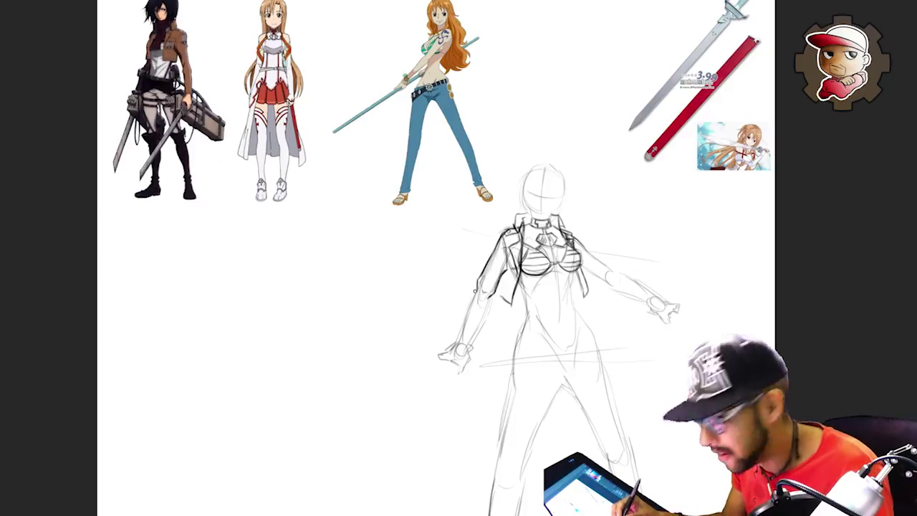
left_click_drag(477, 287, 467, 312)
left_click_drag(472, 298, 463, 324)
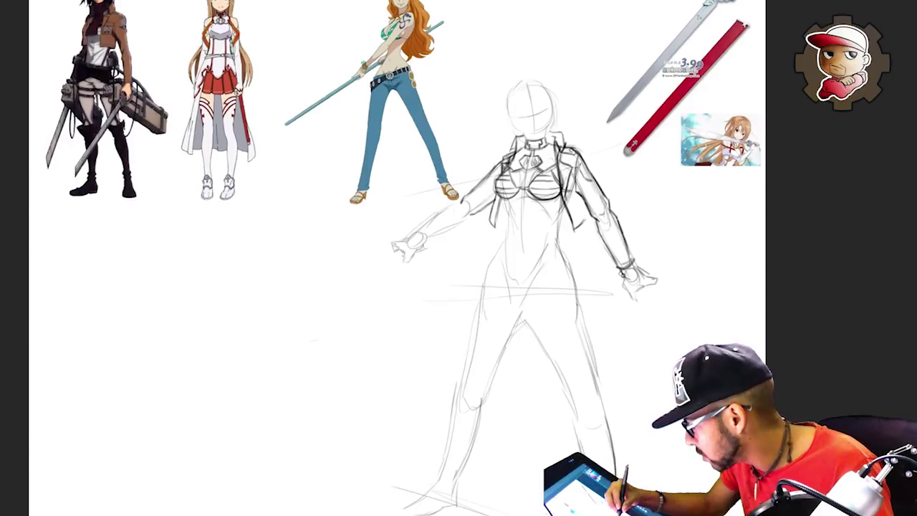
Draw the wristband with its round ornaments and the gripping hand on the staff arm, and clear the selection around the staff.
left_click_drag(620, 273, 638, 276)
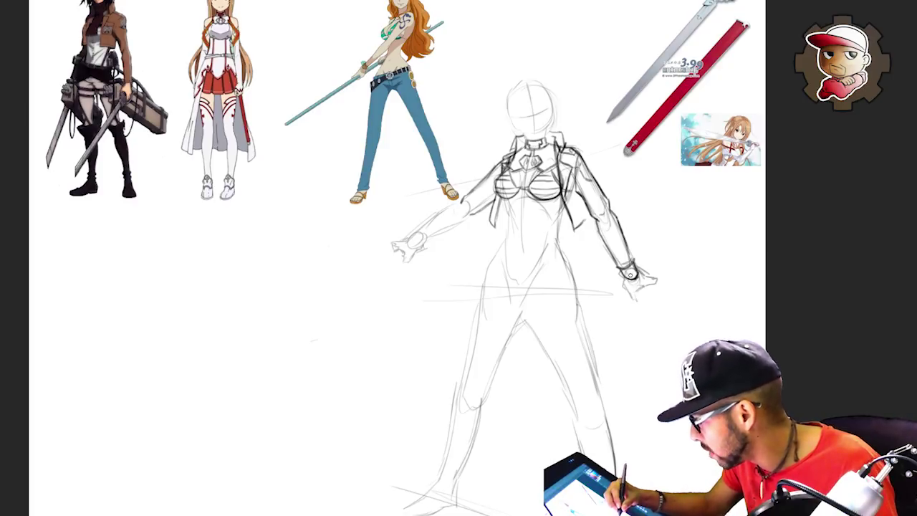
mouse_move(634, 260)
left_mouse_down()
mouse_move(644, 258)
mouse_move(633, 256)
mouse_move(646, 262)
mouse_move(639, 270)
left_mouse_up()
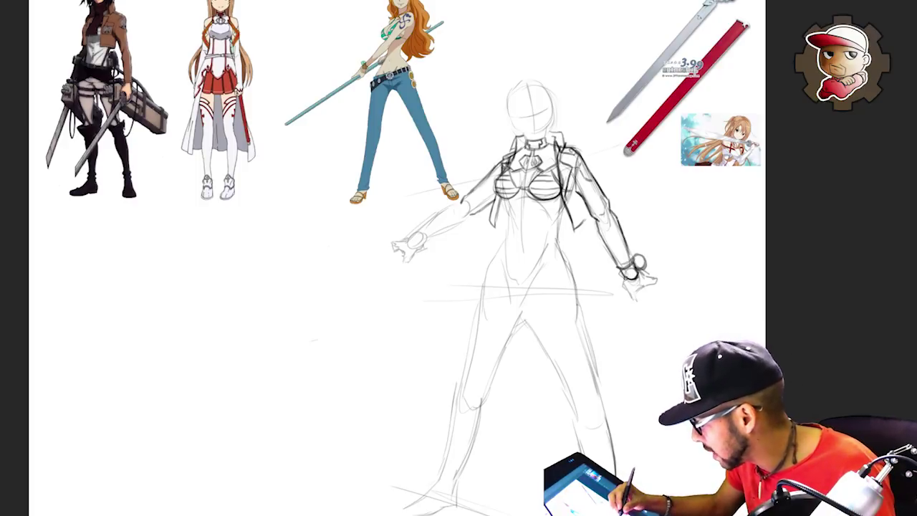
left_click_drag(624, 278, 640, 288)
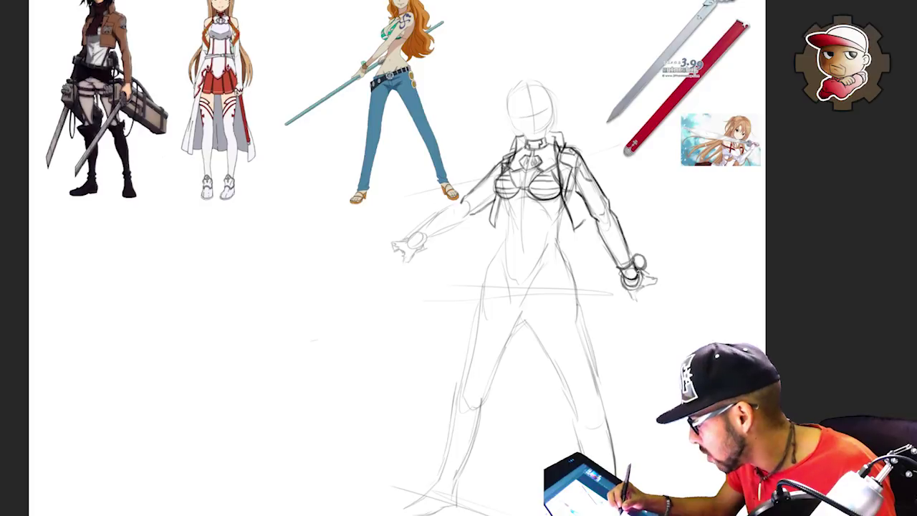
mouse_move(625, 286)
left_mouse_down()
mouse_move(645, 297)
mouse_move(657, 281)
mouse_move(646, 275)
mouse_move(676, 297)
mouse_move(650, 312)
left_mouse_up()
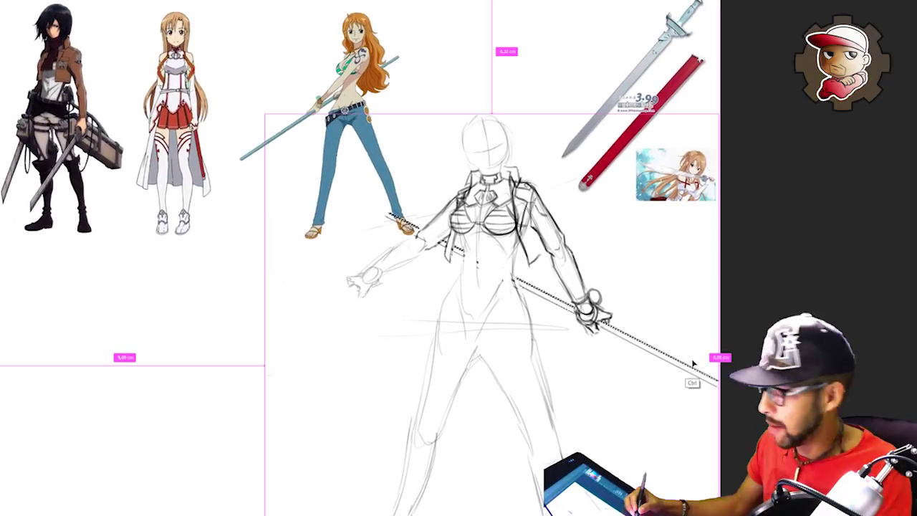
key("ctrl+d")
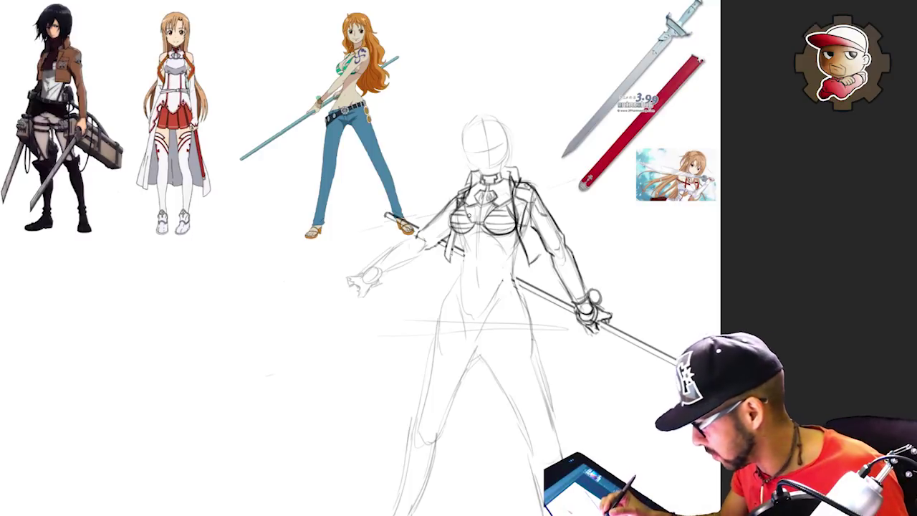
Outline the other sleeve down to the fist and sketch the curved sword guard around the hand.
mouse_move(446, 205)
left_mouse_down()
mouse_move(360, 296)
mouse_move(378, 284)
mouse_move(351, 285)
left_mouse_up()
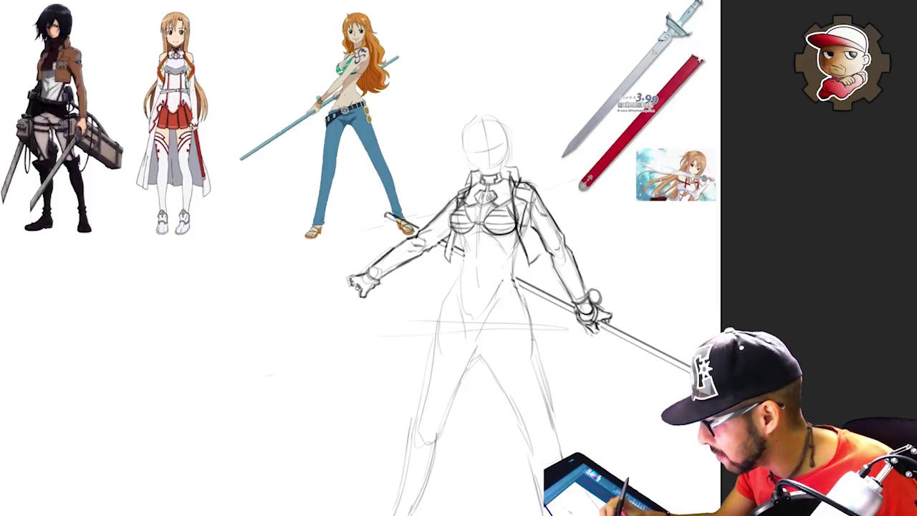
mouse_move(363, 274)
left_mouse_down()
mouse_move(337, 295)
mouse_move(344, 267)
mouse_move(338, 277)
left_mouse_up()
left_click_drag(358, 308, 373, 311)
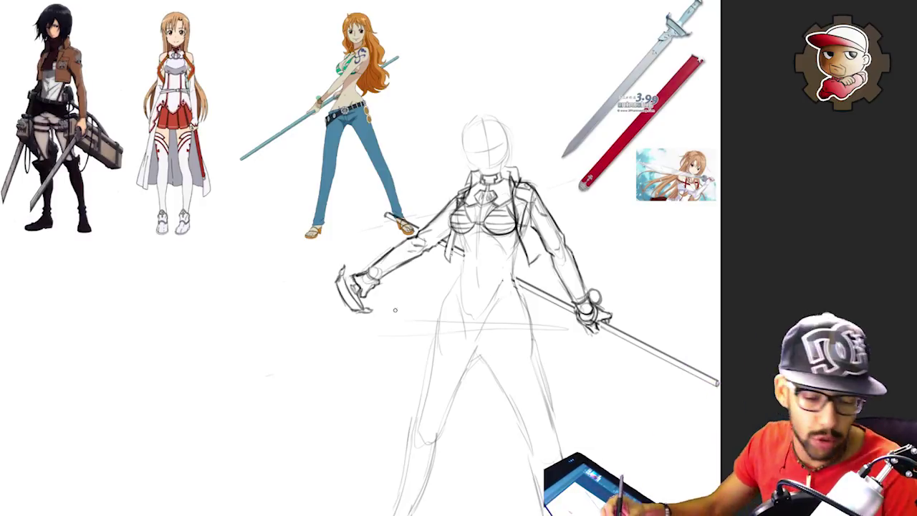
left_click_drag(371, 310, 358, 299)
mouse_move(349, 267)
left_mouse_down()
mouse_move(377, 329)
mouse_move(351, 269)
left_mouse_up()
Scale down the sword guard to fit the hand.
key("ctrl+t")
left_click_drag(323, 249, 363, 274)
key("Return")
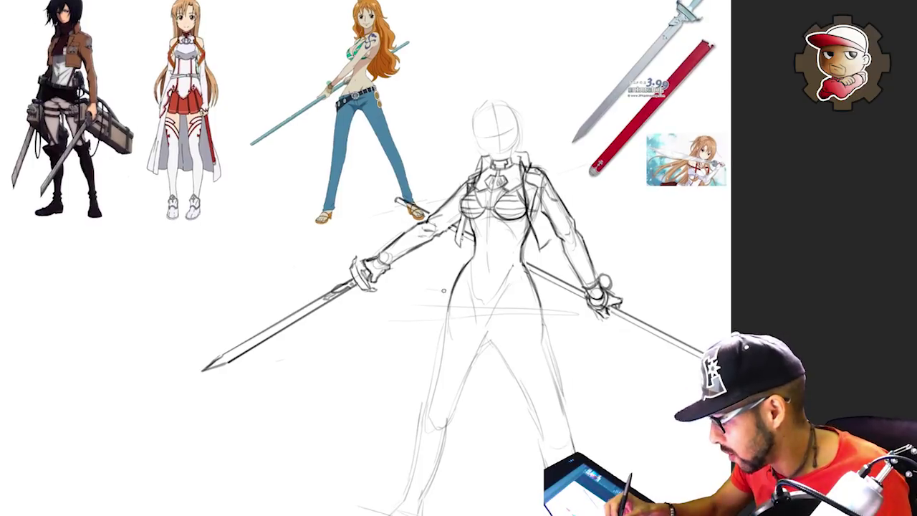
Rough in the box-shaped gear case at the sword-side hip and the long angular panel below it.
left_click_drag(445, 290, 415, 293)
mouse_move(415, 292)
left_mouse_down()
mouse_move(398, 339)
mouse_move(406, 355)
mouse_move(436, 316)
mouse_move(424, 357)
left_mouse_up()
mouse_move(447, 291)
left_mouse_down()
mouse_move(429, 348)
mouse_move(398, 345)
mouse_move(403, 291)
left_mouse_up()
left_click_drag(387, 331, 451, 467)
left_click_drag(451, 469, 489, 466)
left_click_drag(492, 394, 492, 462)
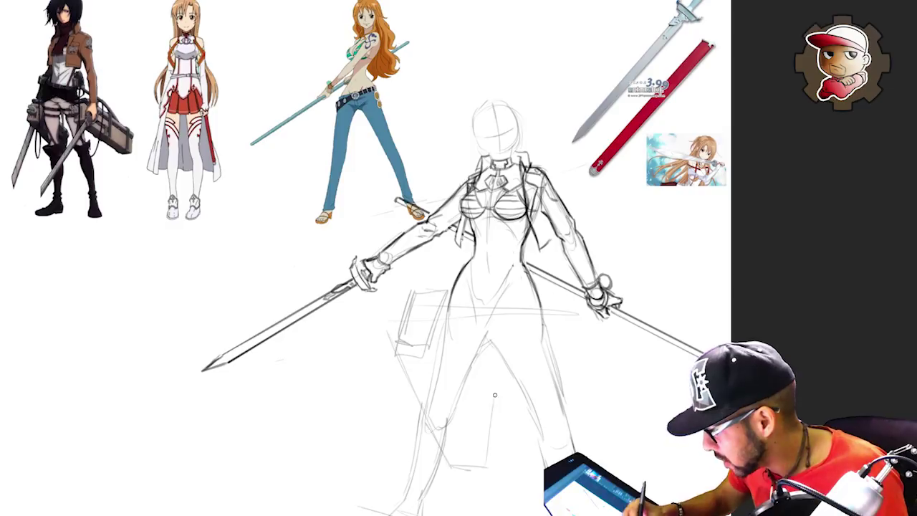
Rough in the matching gear case and slanting panel lines beside the staff-side leg.
left_click_drag(582, 286, 572, 413)
left_click_drag(551, 337, 567, 416)
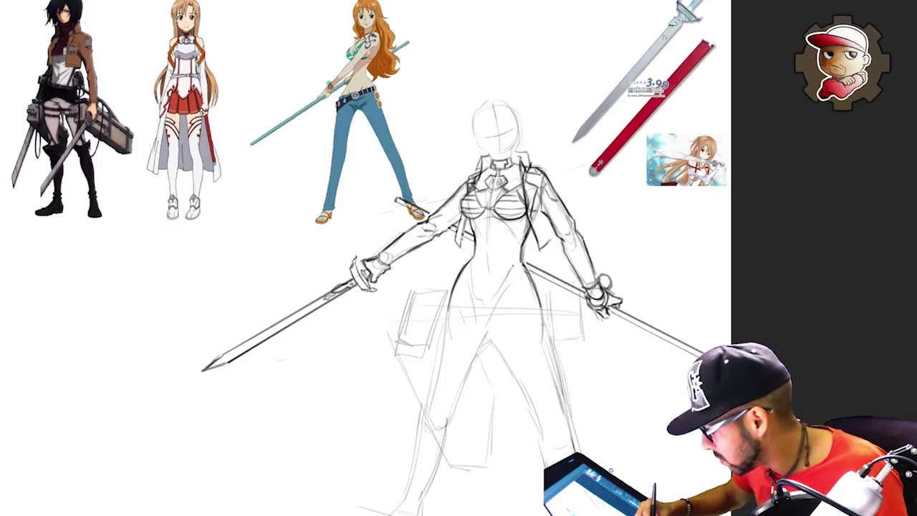
left_click_drag(624, 438, 597, 336)
left_click_drag(589, 301, 622, 415)
mouse_move(683, 316)
left_mouse_down()
mouse_move(658, 328)
mouse_move(683, 318)
left_mouse_up()
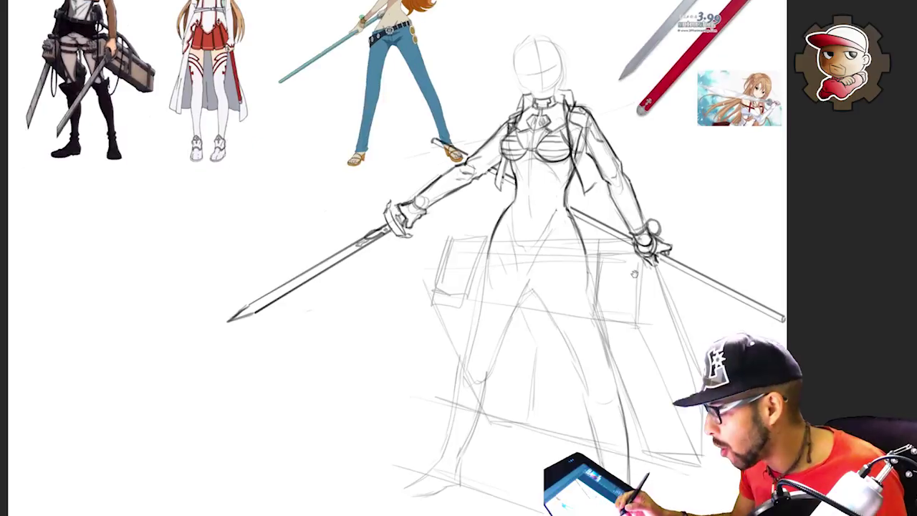
Draw the curved belt across the hips with a belt loop and a round buckle at the centre.
left_click_drag(634, 285, 628, 301)
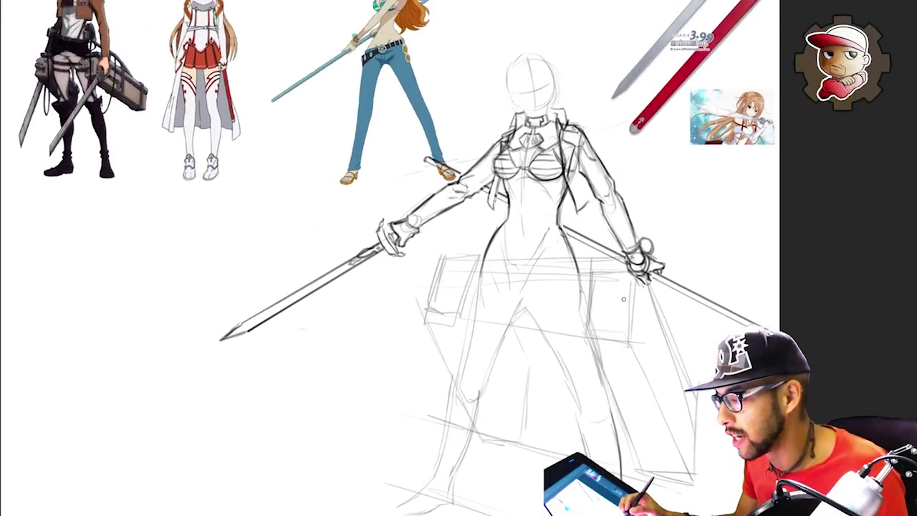
left_click_drag(642, 282, 631, 298)
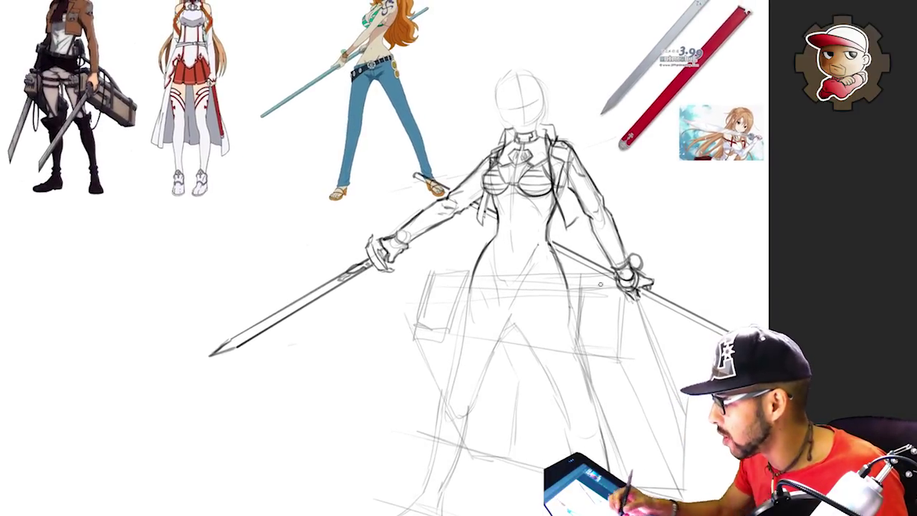
mouse_move(485, 248)
left_mouse_down()
mouse_move(511, 264)
mouse_move(543, 262)
left_mouse_up()
key("ctrl+z")
mouse_move(484, 256)
left_mouse_down()
mouse_move(538, 269)
mouse_move(557, 263)
left_mouse_up()
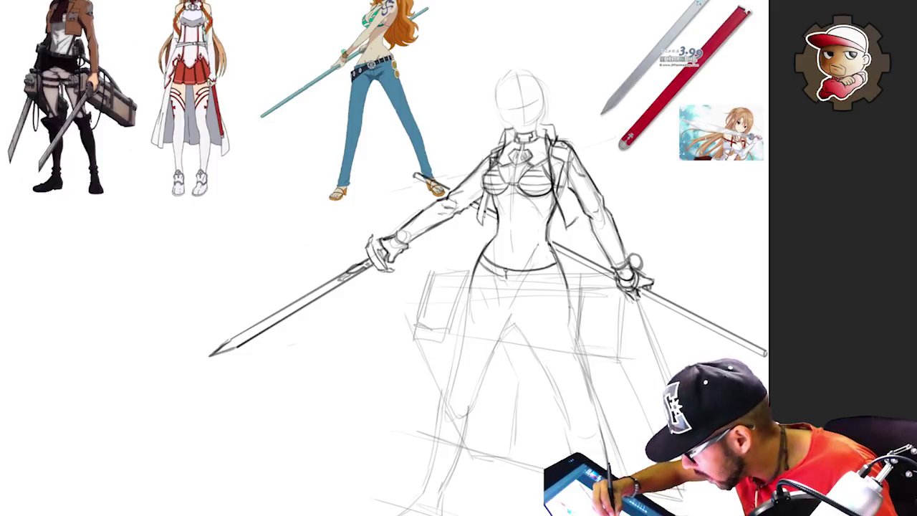
left_click_drag(505, 272, 561, 268)
left_click_drag(522, 273, 522, 293)
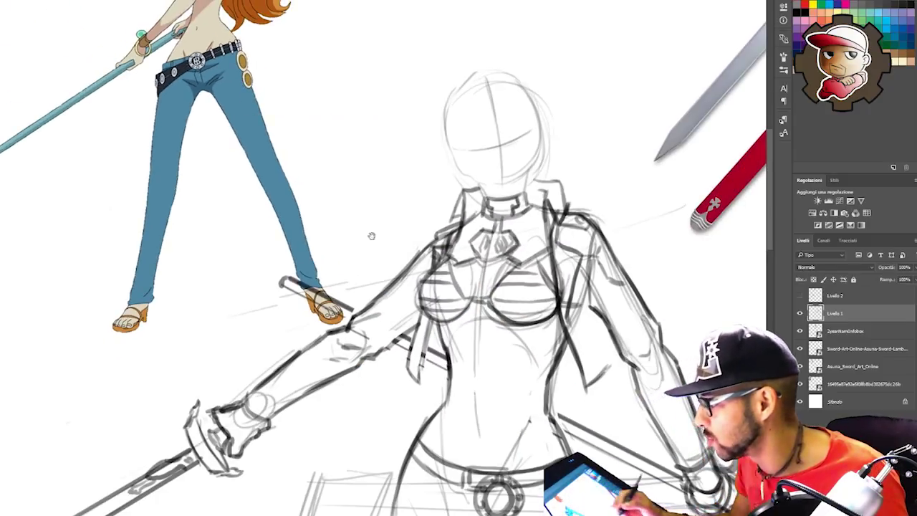
Detail the belt on the staff side of the buckle and add a slanting second strap with oval ornaments on the sword side.
left_click_drag(569, 358, 509, 245)
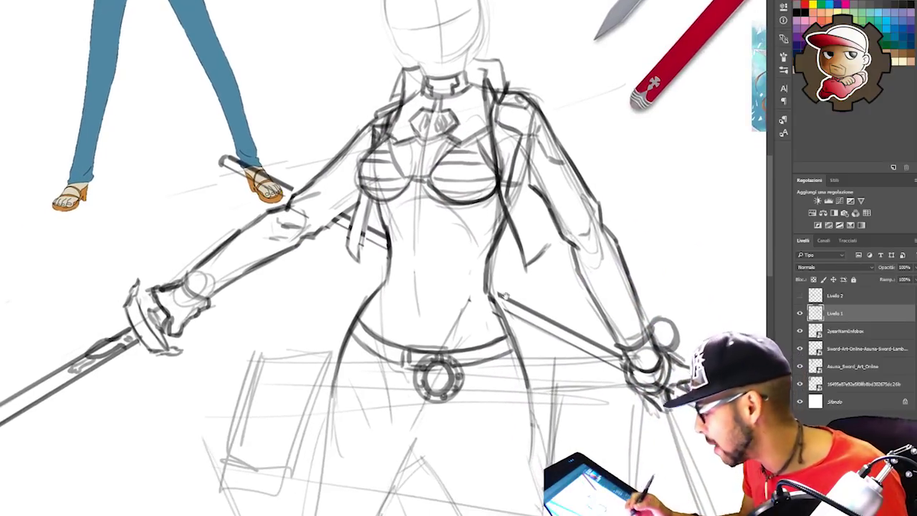
key("ctrl+minus")
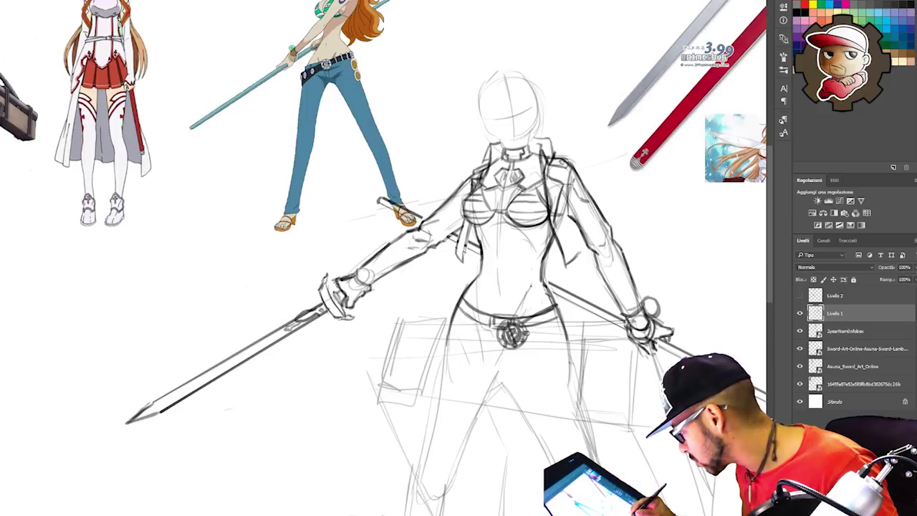
left_click_drag(529, 333, 552, 312)
left_click_drag(502, 330, 452, 334)
left_click_drag(504, 343, 439, 365)
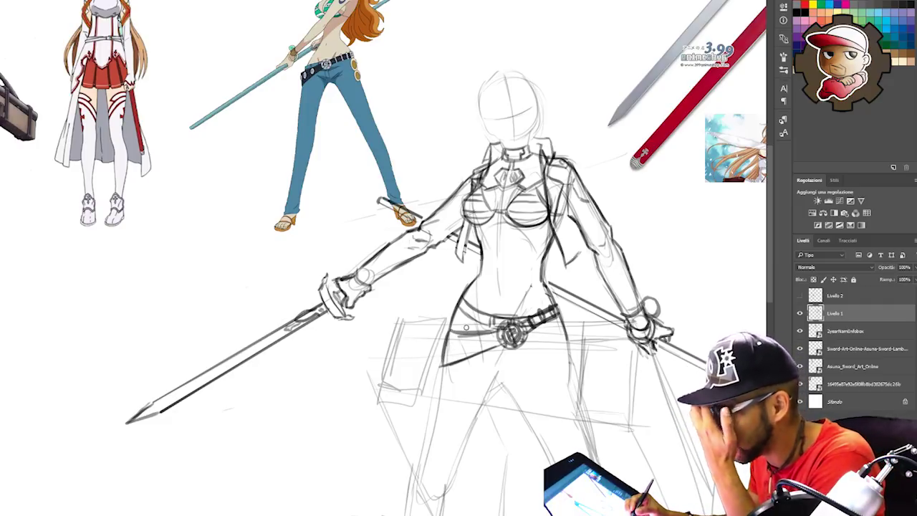
mouse_move(469, 342)
left_mouse_down()
mouse_move(444, 357)
mouse_move(448, 342)
left_mouse_up()
key("ctrl+z")
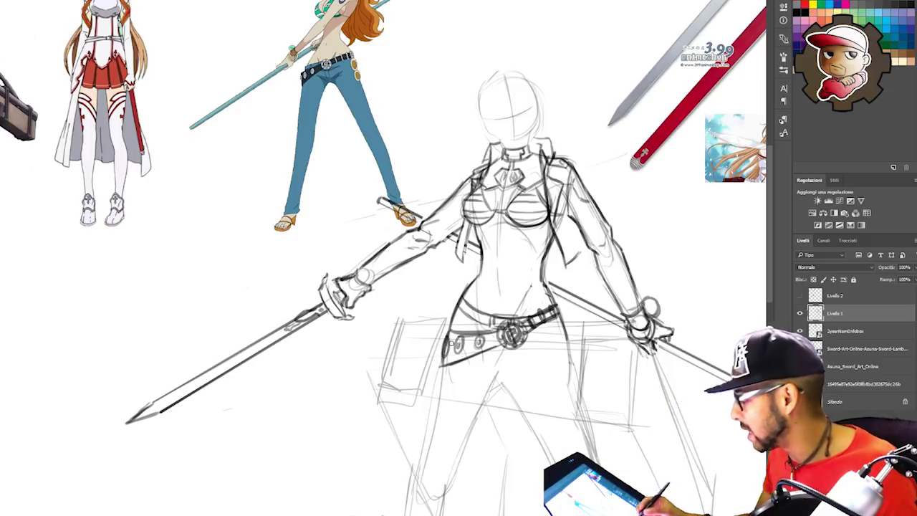
Draw an arrow pointing at the slanting hip strap and start a handwritten note beneath it.
left_click_drag(549, 409, 481, 290)
left_click_drag(429, 307, 420, 248)
left_click_drag(413, 263, 430, 264)
mouse_move(426, 314)
left_mouse_down()
mouse_move(440, 335)
mouse_move(464, 334)
left_mouse_up()
left_click_drag(465, 315, 479, 334)
left_click_drag(479, 324, 504, 335)
left_click_drag(504, 326, 526, 335)
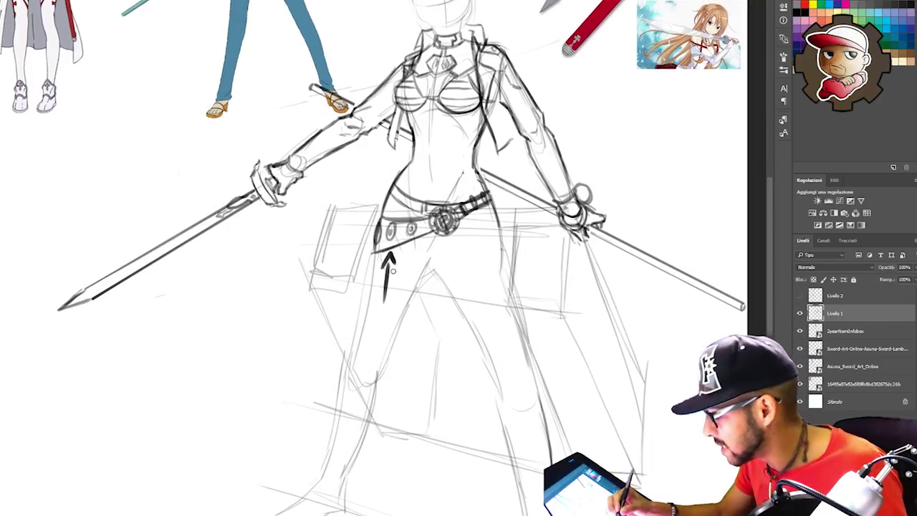
left_click_drag(367, 315, 362, 329)
left_click_drag(369, 314, 374, 329)
mouse_move(364, 324)
left_mouse_down()
mouse_move(388, 327)
mouse_move(364, 350)
left_mouse_up()
mouse_move(379, 335)
left_mouse_down()
mouse_move(379, 350)
mouse_move(374, 325)
mouse_move(389, 328)
left_mouse_up()
Undo the first lettering and handwrite the note again beneath the hip strap.
key("ctrl+alt+z")
key("ctrl+alt+z")
key("ctrl+alt+z")
key("ctrl+alt+z")
key("ctrl+alt+z")
key("ctrl+alt+z")
key("ctrl+alt+z")
mouse_move(364, 336)
left_mouse_down()
mouse_move(366, 352)
mouse_move(380, 351)
left_mouse_up()
left_click_drag(400, 343, 403, 351)
left_click_drag(408, 345, 421, 352)
left_click(408, 339)
left_click_drag(436, 346, 444, 349)
left_click(437, 343)
Undo the handwritten note and the arrow below the hip strap.
key("ctrl+alt+z")
key("ctrl+alt+z")
key("ctrl+alt+z")
key("ctrl+alt+z")
key("ctrl+alt+z")
key("ctrl+alt+z")
key("ctrl+alt+z")
key("ctrl+alt+z")
key("ctrl+alt+z")
key("ctrl+alt+z")
key("ctrl+alt+z")
key("ctrl+alt+z")
key("ctrl+alt+z")
key("ctrl+alt+z")
Draw a long arrow leading away from the hip strap and handwrite "Senza pagare" beside its tip.
mouse_move(374, 250)
left_mouse_down()
mouse_move(276, 348)
mouse_move(290, 349)
left_mouse_up()
left_click_drag(205, 365, 198, 383)
left_click_drag(208, 383, 218, 388)
left_click_drag(222, 380, 231, 388)
left_click_drag(233, 381, 267, 392)
left_click_drag(212, 400, 215, 416)
left_click_drag(222, 403, 290, 408)
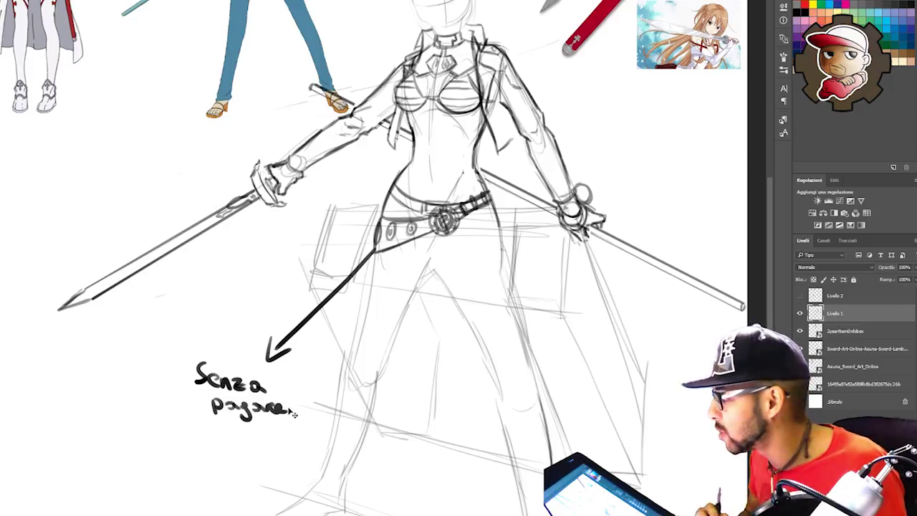
Undo the words "Senza pagare" and the long arrow.
key("ctrl+alt+z")
key("ctrl+alt+z")
key("ctrl+alt+z")
key("ctrl+alt+z")
key("ctrl+alt+z")
key("ctrl+alt+z")
key("ctrl+alt+z")
key("ctrl+alt+z")
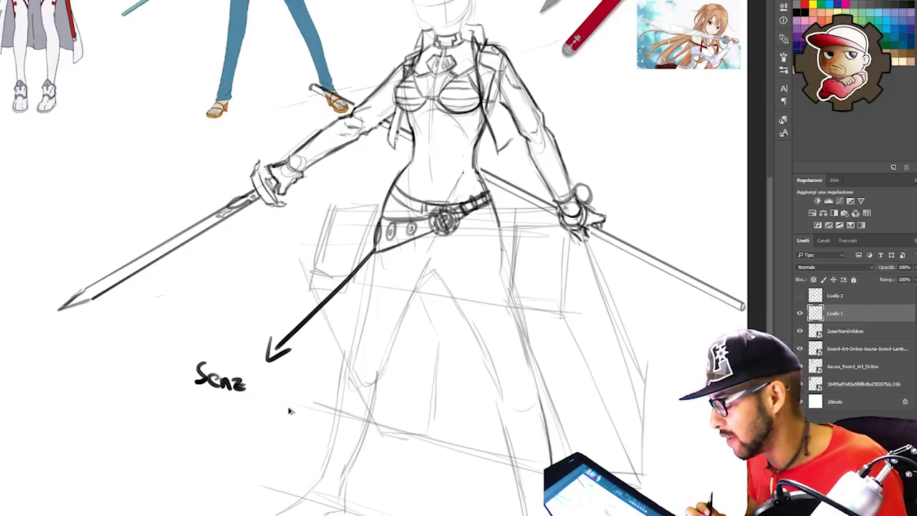
key("ctrl+alt+z")
key("ctrl+alt+z")
key("ctrl+alt+z")
key("ctrl+alt+z")
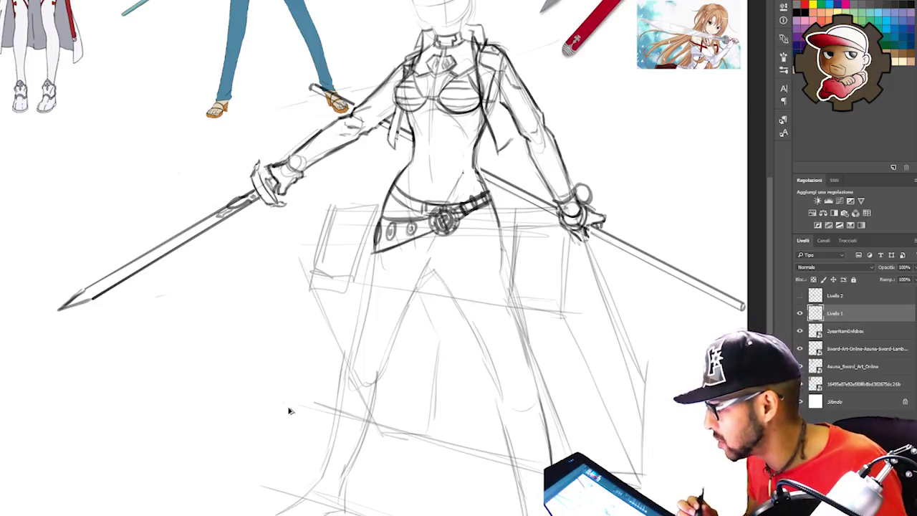
Draw the front pleat of a short skirt hanging directly below the belt buckle.
left_click_drag(498, 301, 438, 474)
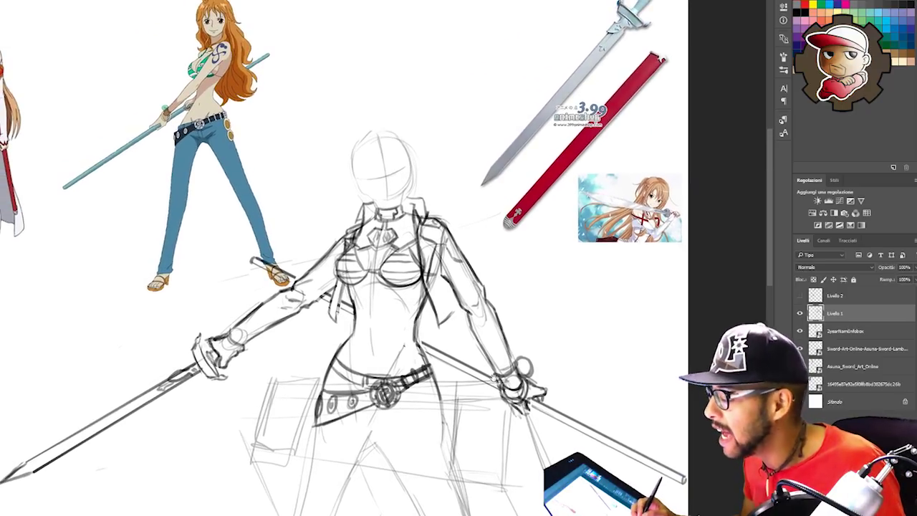
mouse_move(496, 355)
left_mouse_down()
mouse_move(544, 334)
mouse_move(532, 329)
left_mouse_up()
left_click_drag(339, 318, 329, 358)
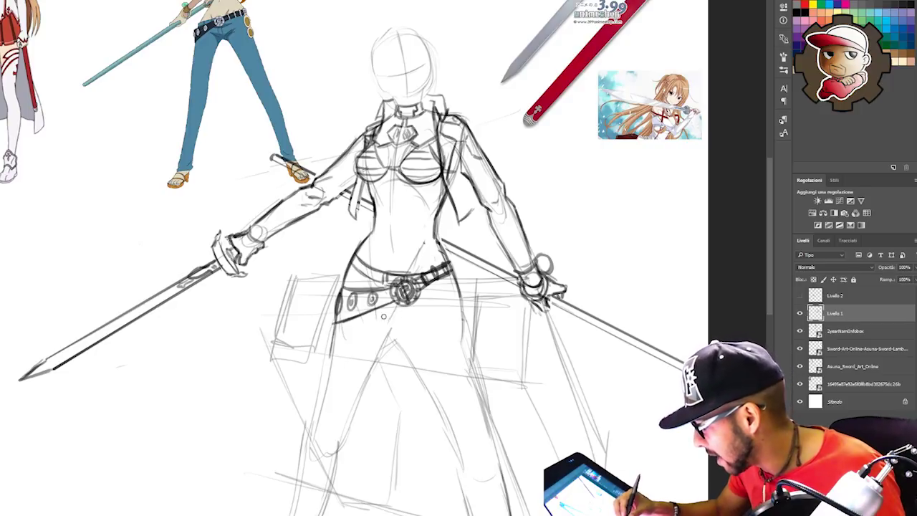
left_click_drag(383, 319, 385, 365)
mouse_move(385, 297)
left_mouse_down()
mouse_move(389, 382)
mouse_move(425, 377)
left_mouse_up()
left_click_drag(412, 320, 423, 374)
left_click_drag(409, 301, 424, 376)
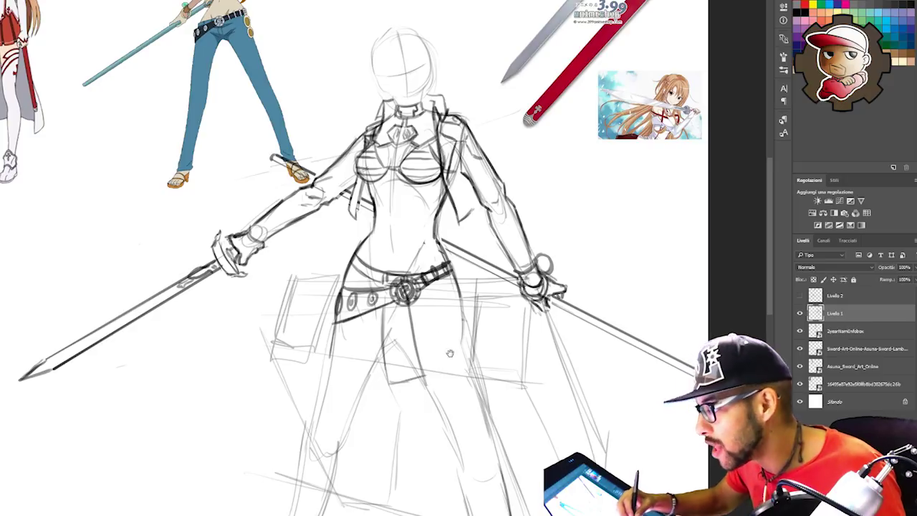
Draw the remaining pleats and the curved hem of the skirt on both sides of the front pleat.
left_click_drag(446, 330, 427, 333)
left_click_drag(403, 300, 417, 358)
mouse_move(406, 325)
left_mouse_down()
mouse_move(428, 377)
mouse_move(451, 366)
left_mouse_up()
left_click_drag(410, 290, 454, 366)
left_click_drag(417, 285, 446, 357)
mouse_move(351, 312)
left_mouse_down()
mouse_move(356, 390)
mouse_move(352, 367)
left_mouse_up()
key("ctrl+minus")
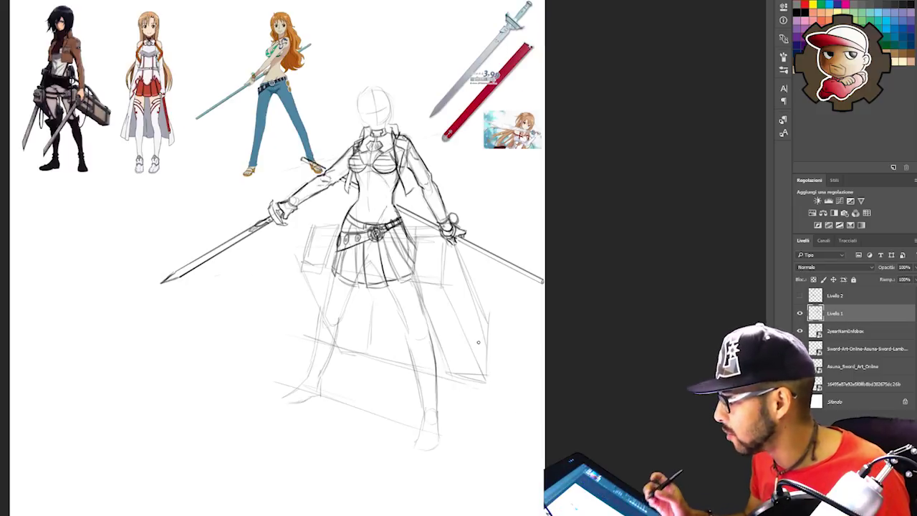
Draw the inner edge of the gear case beside the staff-side hip.
left_click(453, 304, "ctrl")
left_click_drag(404, 287, 399, 349)
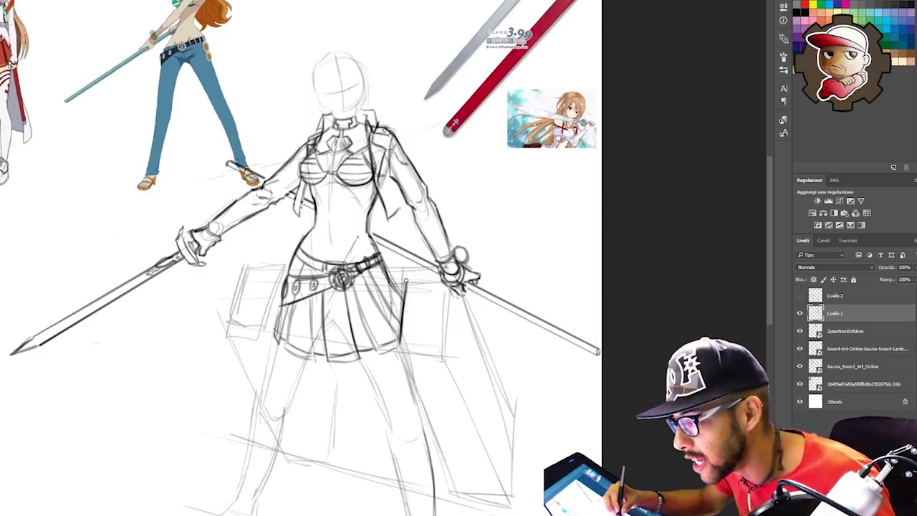
Try filling the staff-side gear case's front with vertical slots and a zigzag mark, and undo those strokes.
mouse_move(410, 289)
left_mouse_down()
mouse_move(405, 336)
mouse_move(416, 288)
left_mouse_up()
left_click_drag(424, 339, 432, 290)
mouse_move(434, 339)
left_mouse_down()
mouse_move(435, 313)
mouse_move(431, 343)
left_mouse_up()
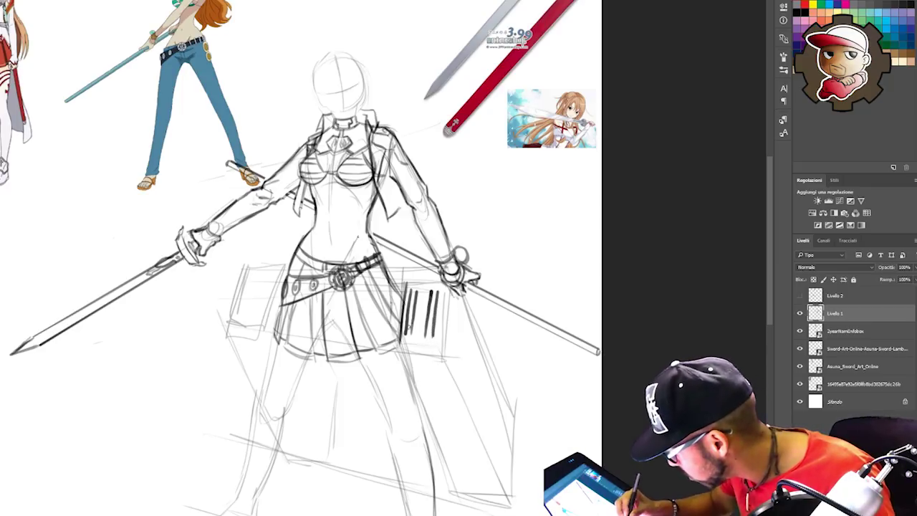
left_click_drag(415, 311, 411, 337)
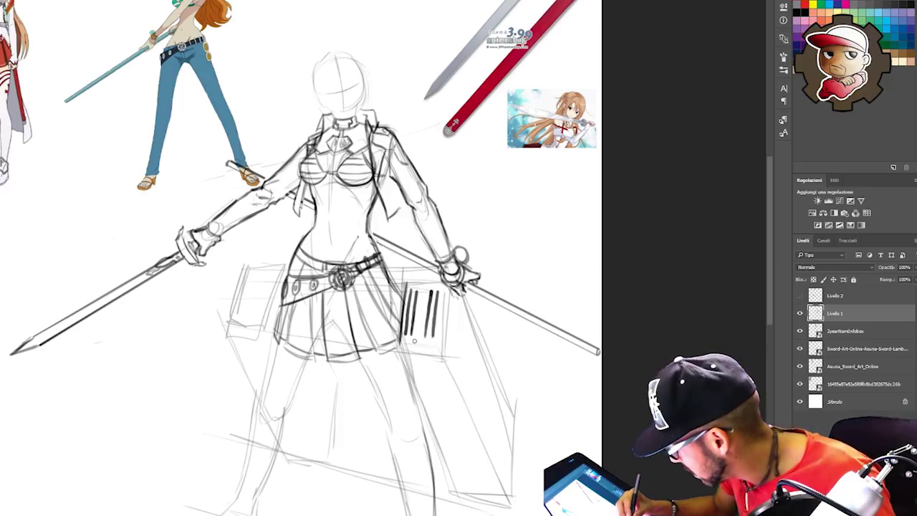
mouse_move(420, 344)
left_mouse_down()
mouse_move(425, 289)
mouse_move(442, 278)
left_mouse_up()
left_click_drag(422, 288, 426, 294)
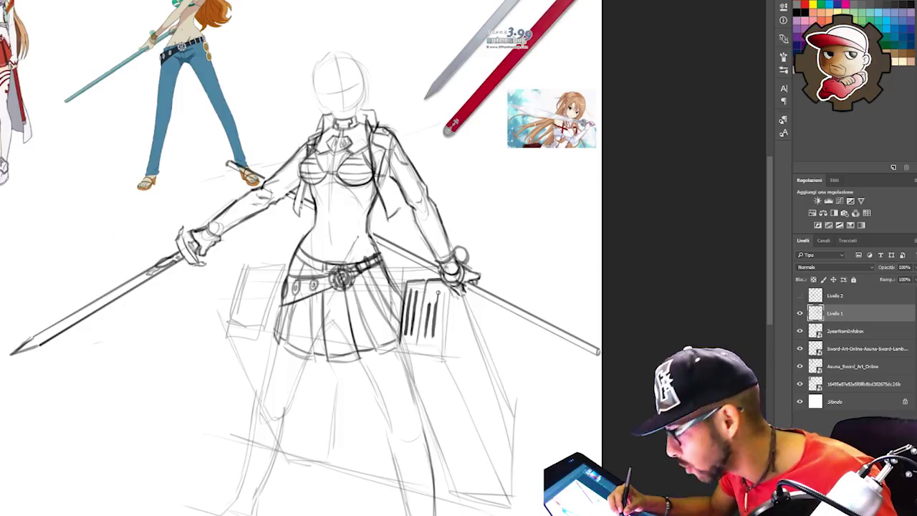
left_click_drag(438, 290, 425, 287)
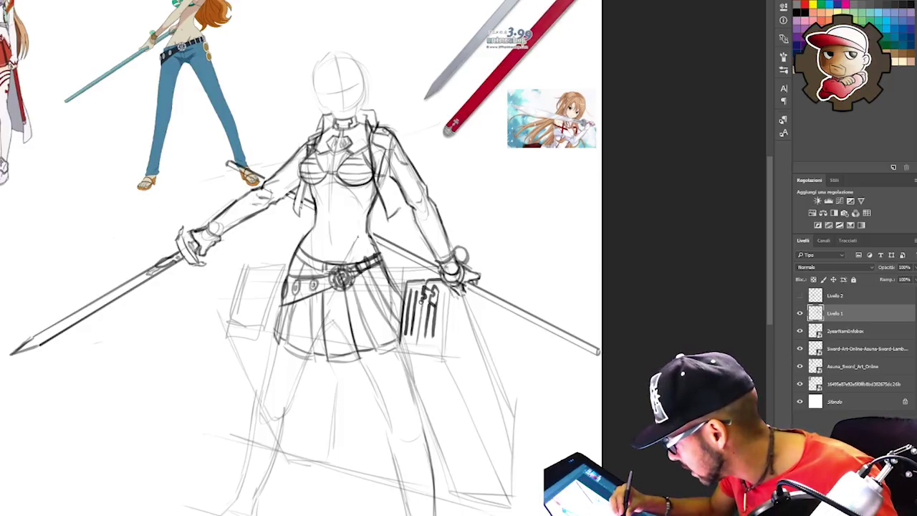
key("ctrl+alt+z")
key("ctrl+alt+z")
key("ctrl+alt+z")
key("ctrl+alt+z")
key("ctrl+alt+z")
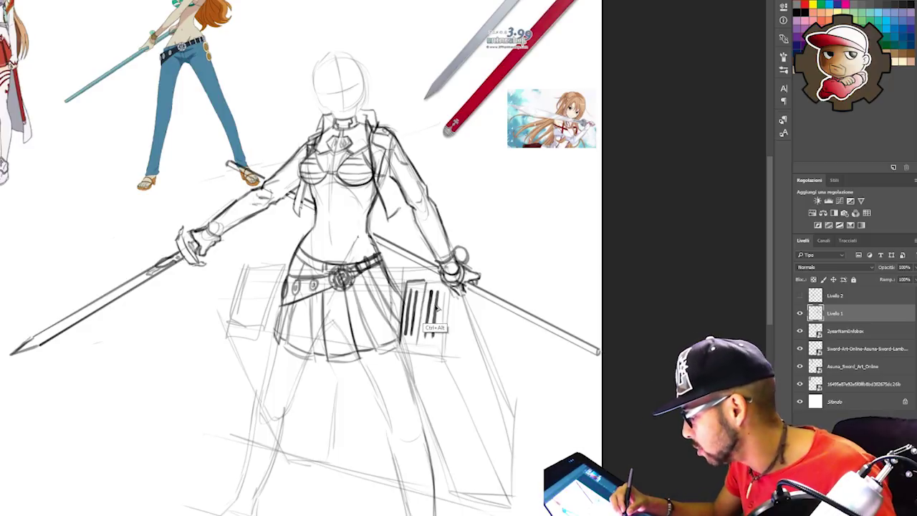
key("ctrl+alt+z")
key("ctrl+alt+z")
Draw a row of vertical slots with zigzag cut-outs on the front of the staff-side gear case.
mouse_move(440, 291)
left_mouse_down()
mouse_move(432, 342)
mouse_move(427, 337)
left_mouse_up()
left_click_drag(425, 293, 422, 335)
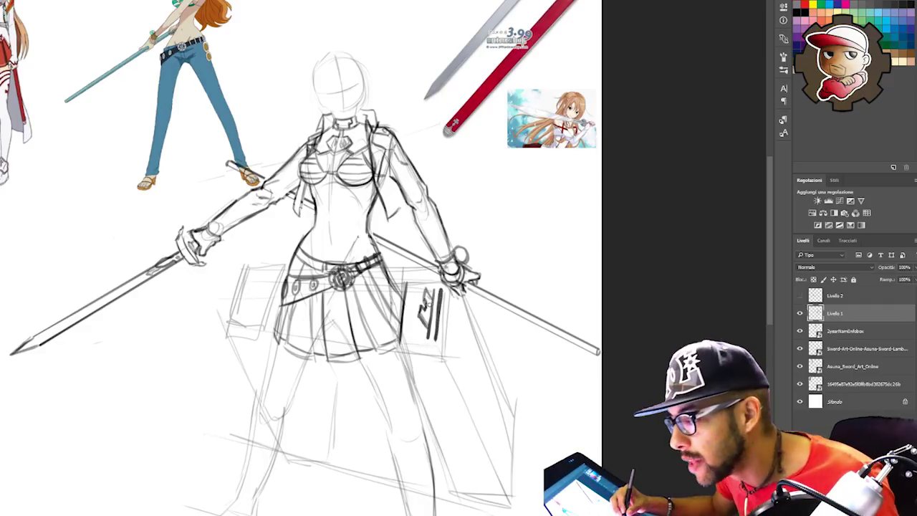
left_click_drag(418, 287, 408, 343)
left_click_drag(422, 323, 420, 348)
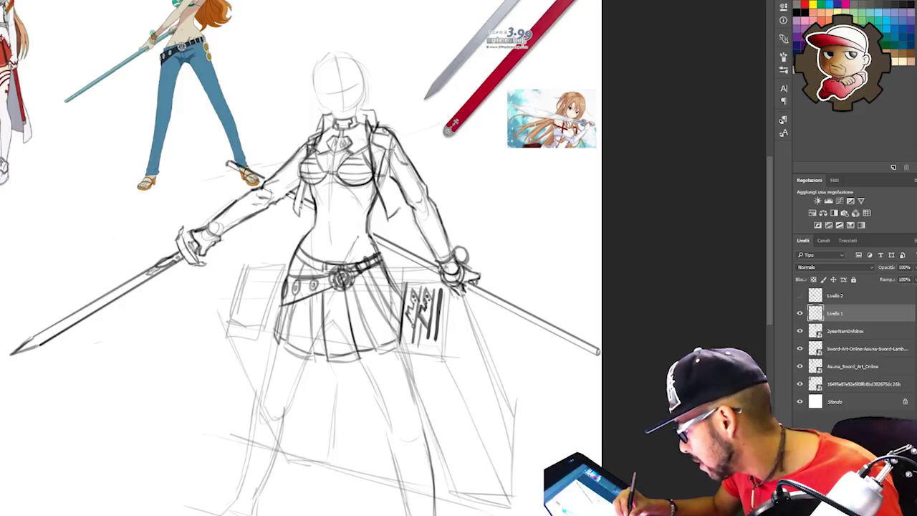
mouse_move(406, 286)
left_mouse_down()
mouse_move(398, 312)
mouse_move(406, 342)
left_mouse_up()
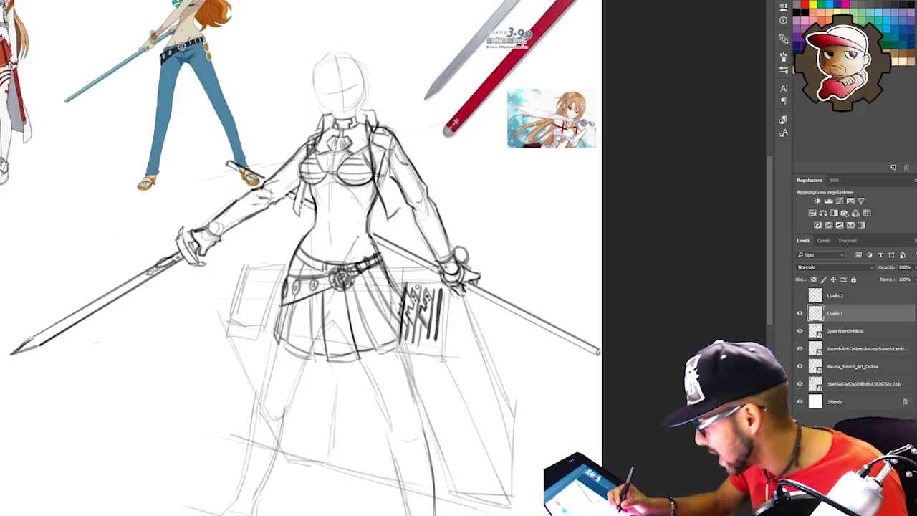
Outline the staff-side gear case as a solid box and draw the long stepped container extending below it.
left_click_drag(524, 375, 511, 351)
left_click_drag(389, 323, 402, 354)
left_click_drag(398, 344, 436, 350)
mouse_move(431, 358)
left_mouse_down()
mouse_move(402, 354)
mouse_move(438, 359)
mouse_move(437, 348)
left_mouse_up()
left_click_drag(446, 286, 437, 344)
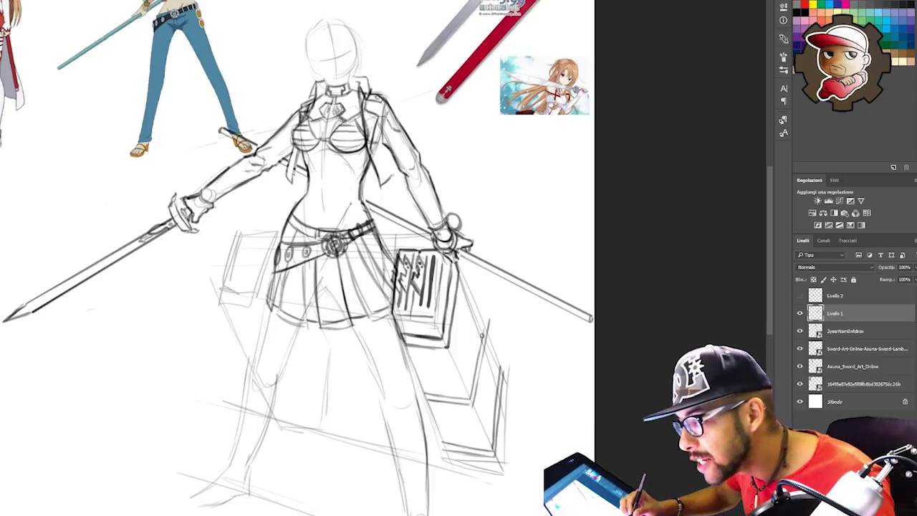
left_click_drag(484, 336, 488, 309)
mouse_move(501, 366)
left_mouse_down()
mouse_move(504, 351)
mouse_move(506, 370)
left_mouse_up()
left_click_drag(488, 313, 468, 265)
mouse_move(489, 313)
left_mouse_down()
mouse_move(506, 355)
mouse_move(484, 321)
left_mouse_up()
Draw the curved top edge and a lower band of the stocking around the staff-side thigh.
key("e")
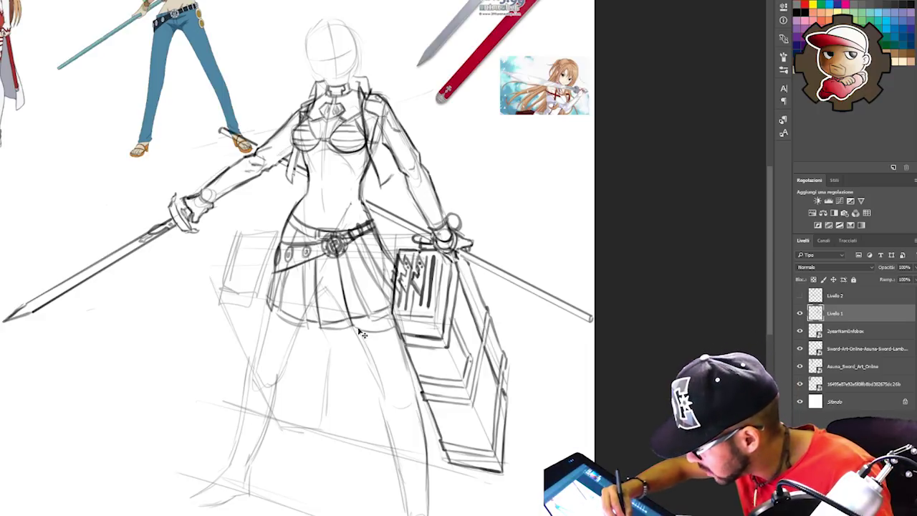
mouse_move(354, 327)
left_mouse_down()
mouse_move(396, 326)
mouse_move(374, 336)
left_mouse_up()
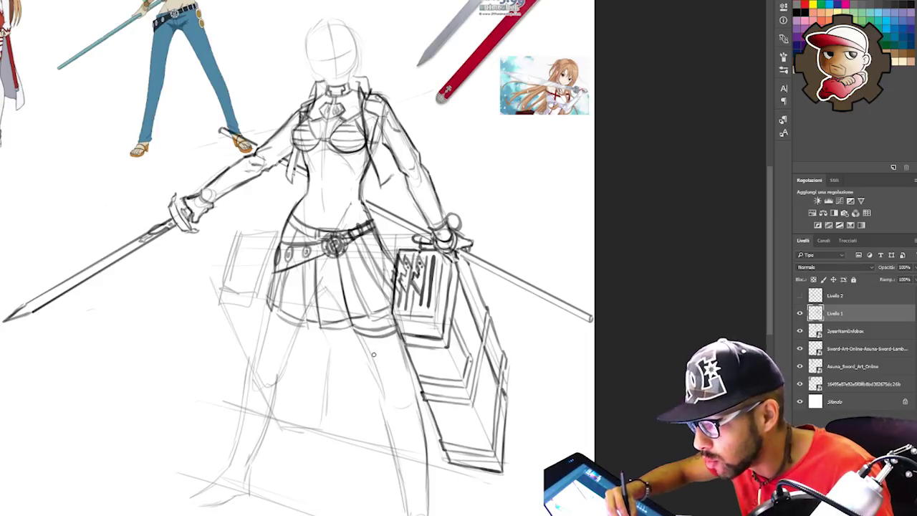
mouse_move(363, 344)
left_mouse_down()
mouse_move(405, 351)
mouse_move(388, 358)
mouse_move(405, 353)
left_mouse_up()
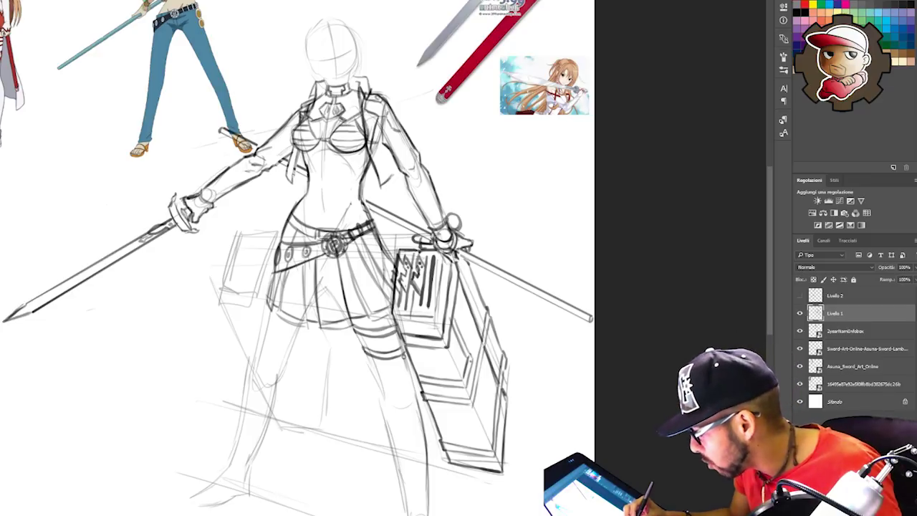
Draw the pointed stocking panel running from the thigh band down to the staff-side knee and outline the thigh.
left_click_drag(405, 352, 393, 414)
mouse_move(405, 352)
left_mouse_down()
mouse_move(388, 433)
mouse_move(409, 362)
left_mouse_up()
mouse_move(405, 402)
left_mouse_down()
mouse_move(421, 416)
mouse_move(392, 361)
left_mouse_up()
left_click_drag(346, 304, 360, 345)
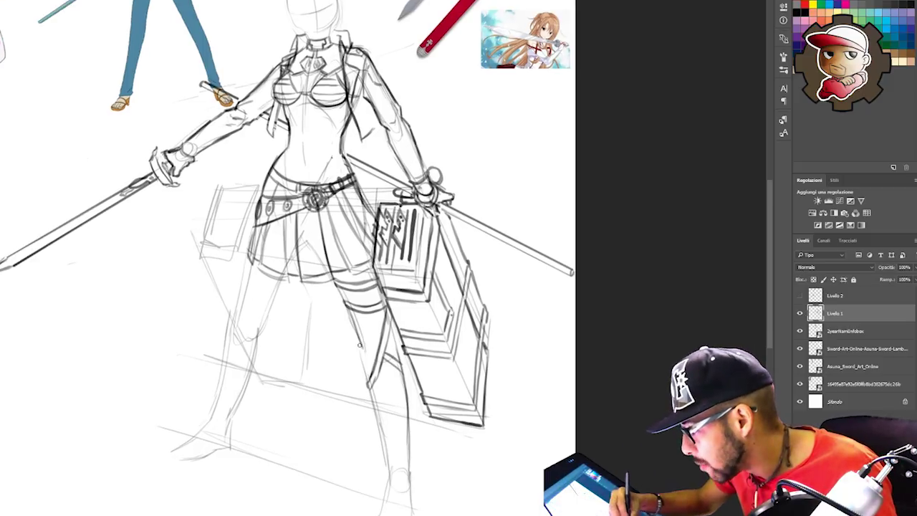
Add strap details around the staff-side thigh bands and outline the leg below them.
left_click_drag(387, 291, 454, 376)
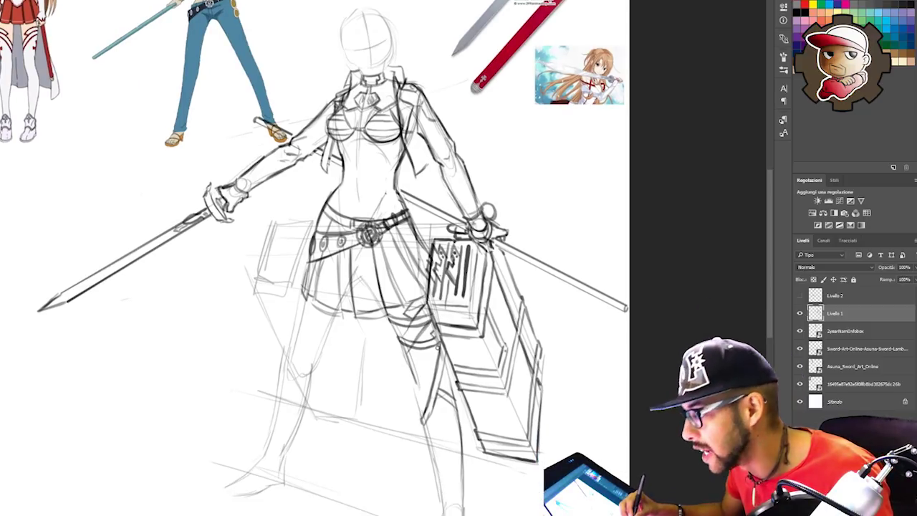
left_click_drag(431, 350, 437, 359)
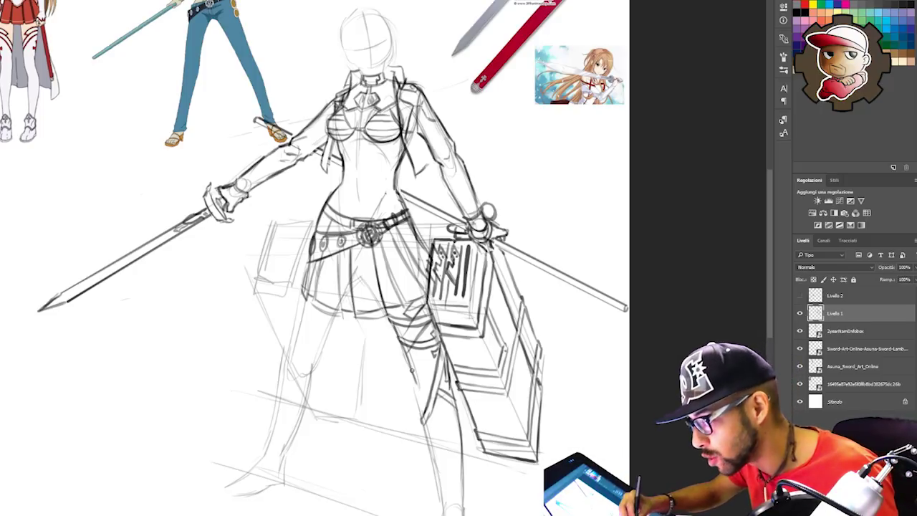
left_click_drag(414, 379, 430, 401)
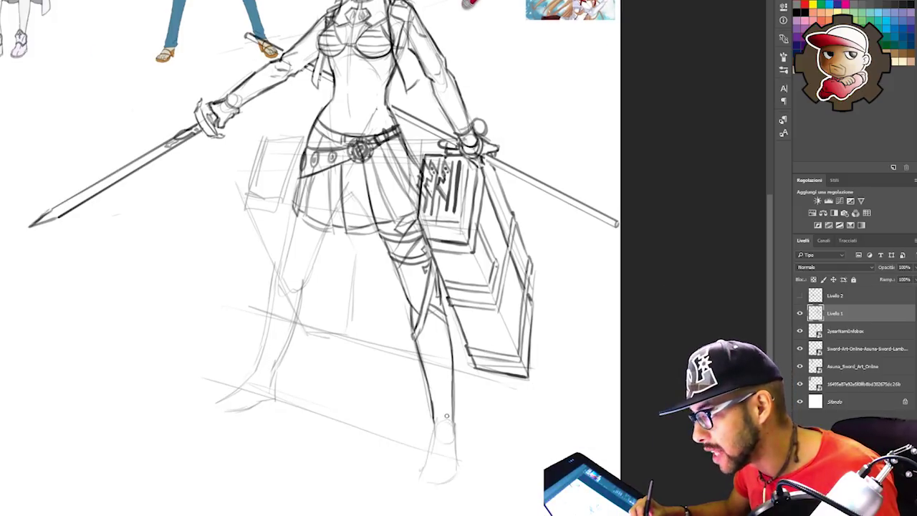
Draw the pointed ankle cuff of the shoe on the staff-side foot.
mouse_move(454, 418)
left_mouse_down()
mouse_move(456, 438)
mouse_move(445, 412)
mouse_move(435, 415)
mouse_move(430, 453)
left_mouse_up()
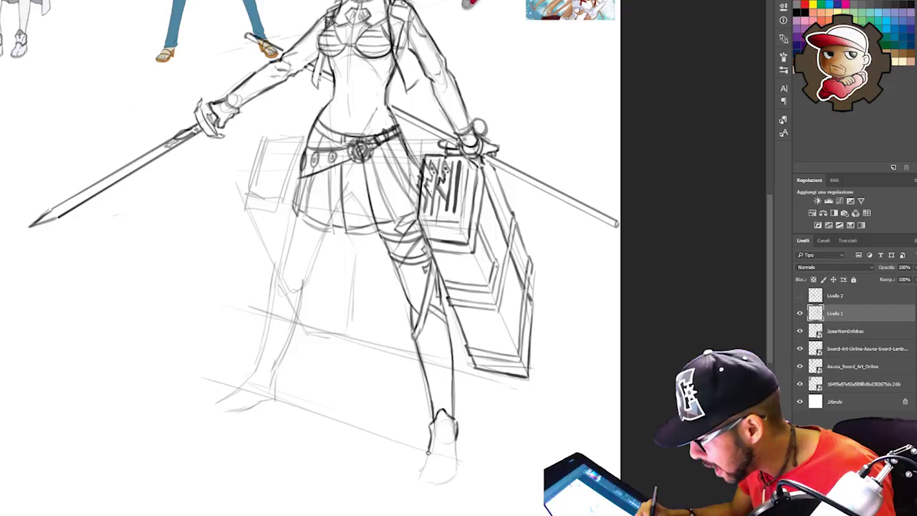
left_click_drag(439, 444, 453, 454)
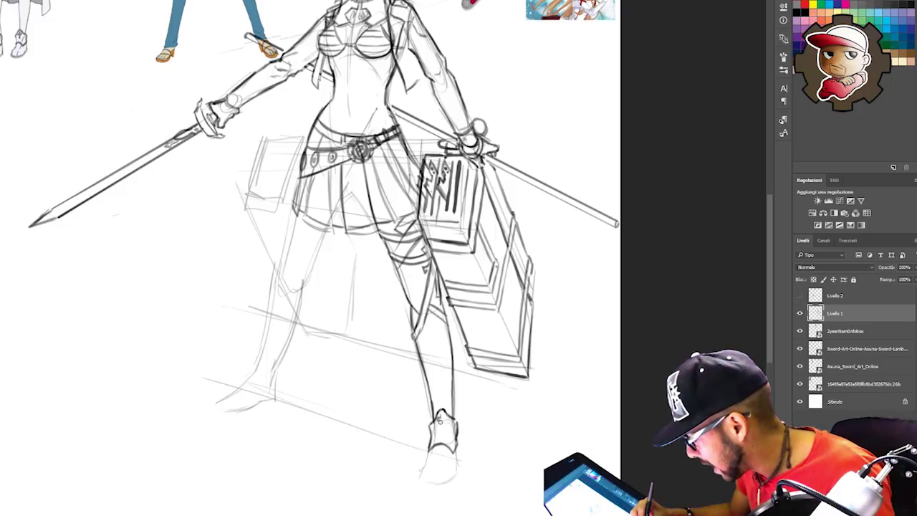
key("ctrl+minus")
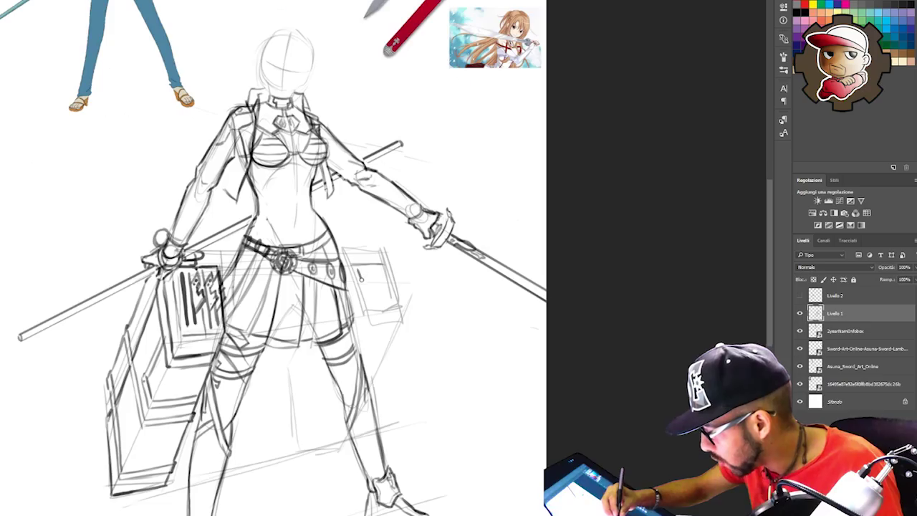
Draw matching vertical slots with zigzag cut-outs on the front of the sword-side gear case.
mouse_move(358, 279)
left_mouse_down()
mouse_move(378, 320)
mouse_move(358, 271)
left_mouse_up()
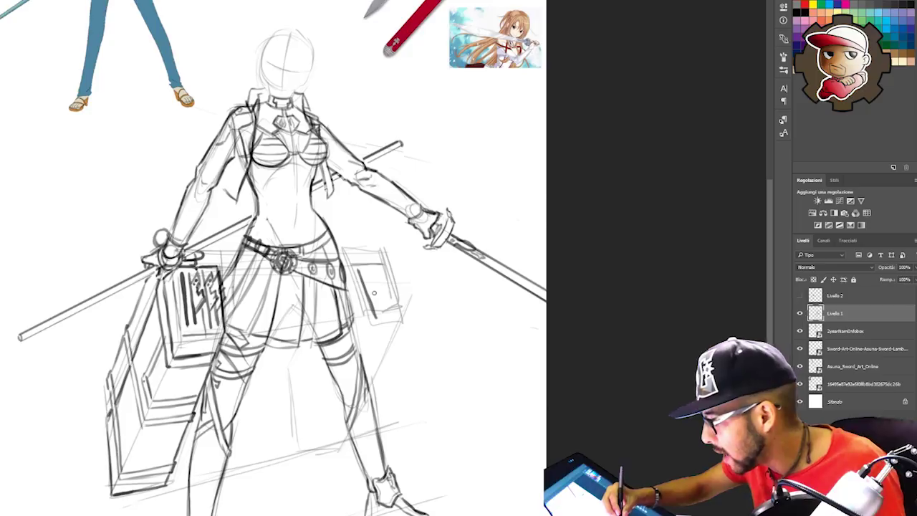
left_click_drag(365, 268, 383, 316)
left_click_drag(366, 265, 390, 322)
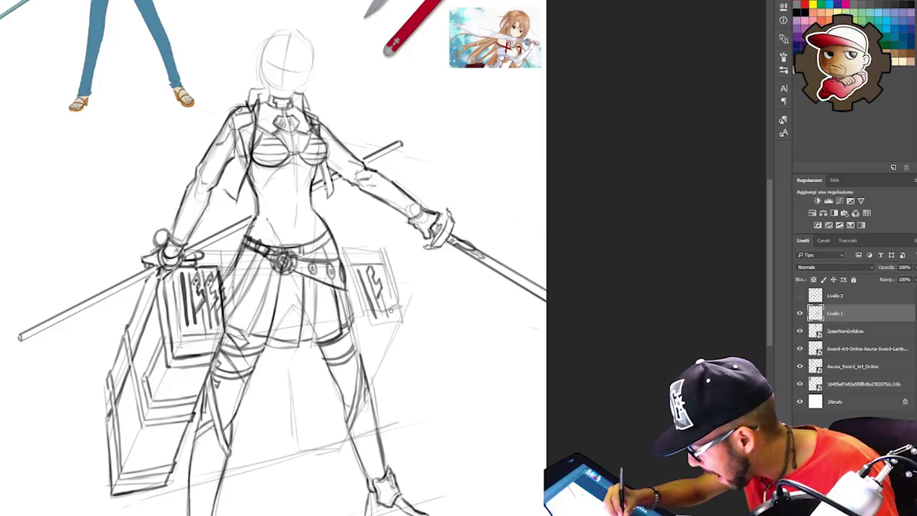
mouse_move(381, 280)
left_mouse_down()
mouse_move(392, 312)
mouse_move(381, 263)
mouse_move(393, 314)
left_mouse_up()
key("ctrl+z")
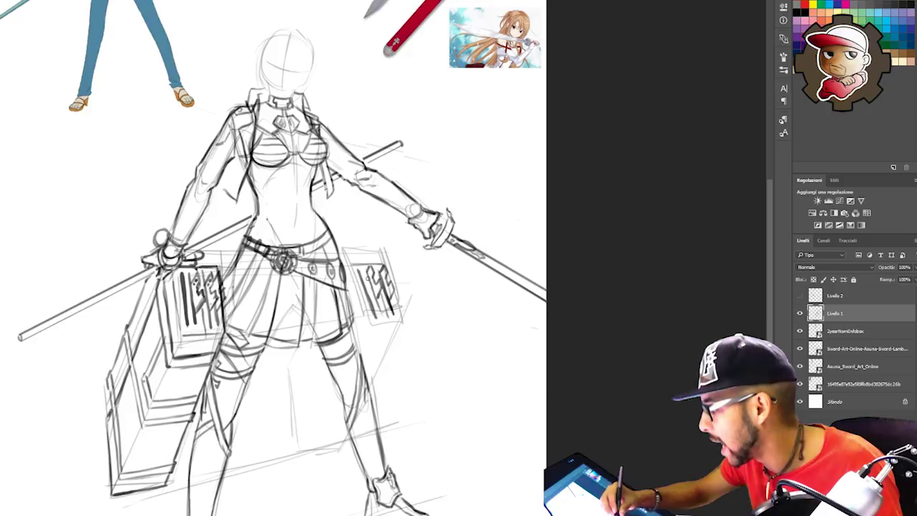
left_click_drag(392, 295, 398, 313)
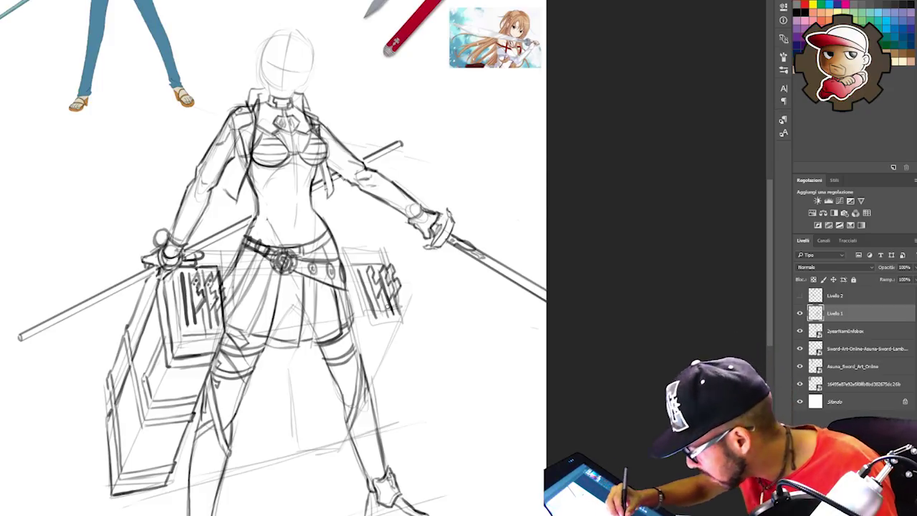
Outline the sword-side gear case as a solid box and add the small cylinder on top of it.
mouse_move(347, 269)
left_mouse_down()
mouse_move(387, 262)
mouse_move(406, 321)
left_mouse_up()
left_click_drag(363, 351, 393, 347)
left_click_drag(344, 255, 377, 251)
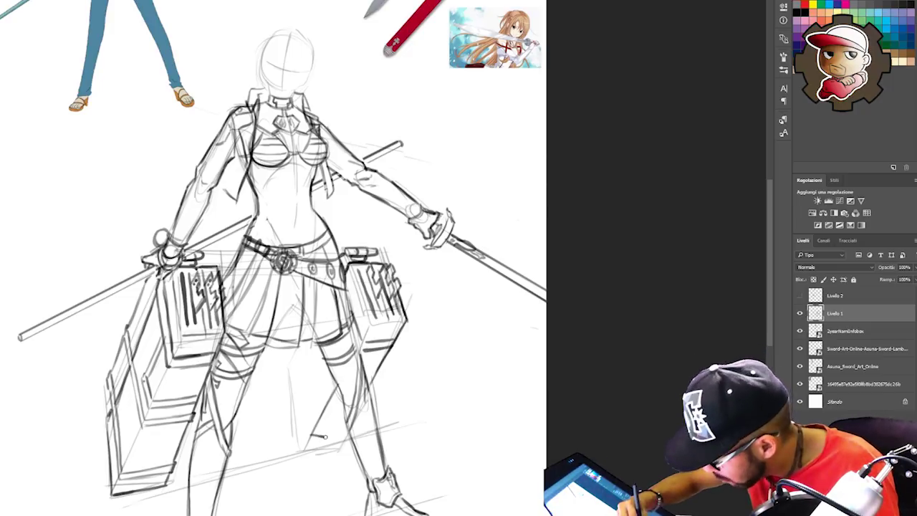
Draw the lower end and inner edges of the sword-side container visible between the legs.
left_click_drag(313, 431, 344, 423)
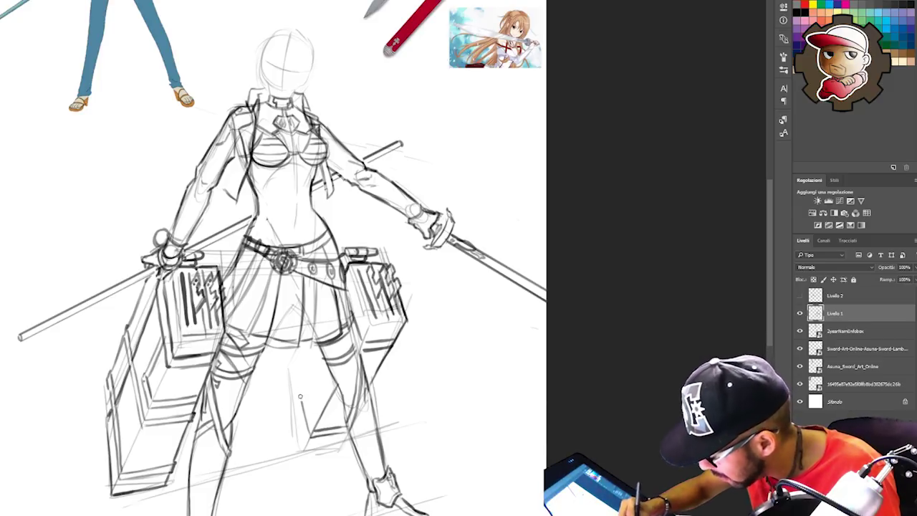
left_click_drag(305, 388, 314, 431)
mouse_move(298, 357)
left_mouse_down()
mouse_move(315, 430)
mouse_move(292, 372)
left_mouse_up()
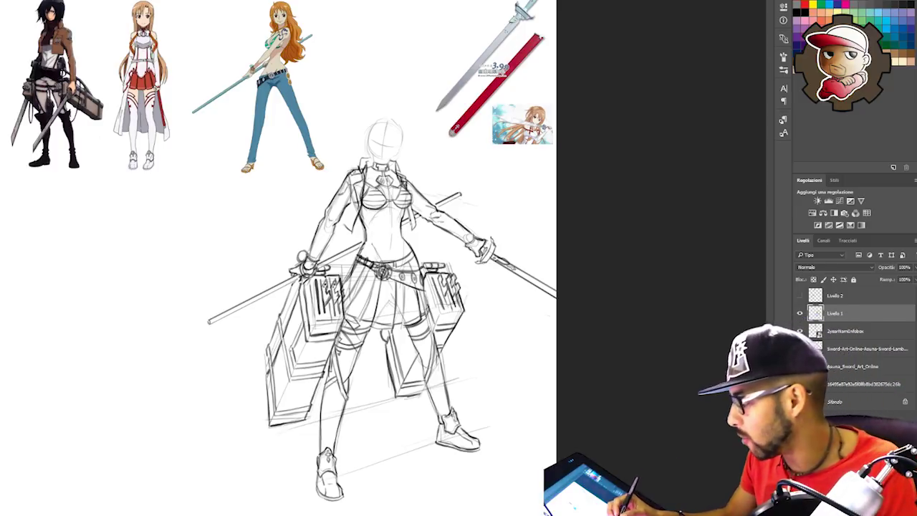
Replace the plain staff beyond the gripping hand with a mechanical handle ending in a block with a row of small holes.
left_click_drag(279, 280, 315, 288)
scroll(313, 287, "up", 1)
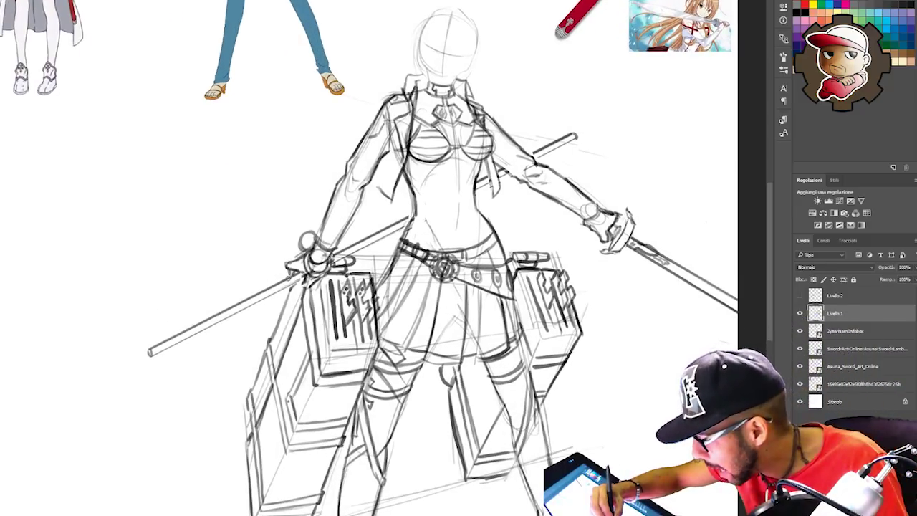
mouse_move(286, 268)
left_mouse_down()
mouse_move(271, 273)
mouse_move(285, 285)
mouse_move(299, 271)
mouse_move(287, 285)
left_mouse_up()
left_click_drag(362, 309, 514, 323)
mouse_move(422, 297)
left_mouse_down()
mouse_move(364, 324)
mouse_move(369, 338)
left_mouse_up()
left_click_drag(463, 355, 546, 329)
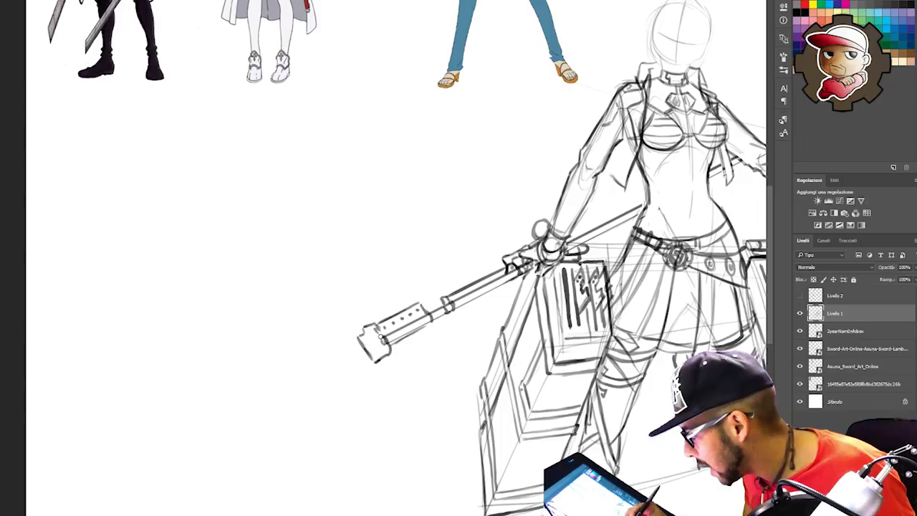
Detail the end clamp of the staff-side handle and draw a long segmented blade with a slanted tip extending from it.
left_click_drag(383, 338, 372, 345)
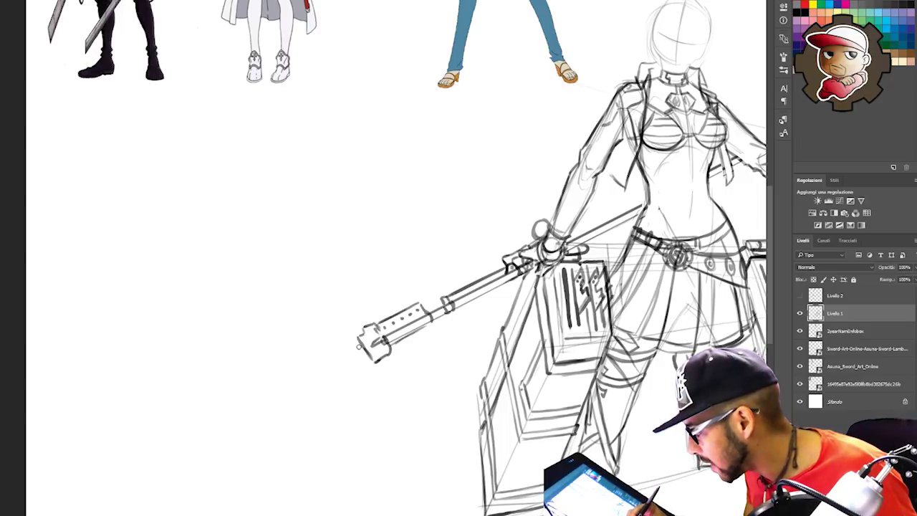
mouse_move(477, 393)
left_mouse_down()
mouse_move(592, 334)
mouse_move(587, 328)
left_mouse_up()
left_click_drag(469, 276, 278, 376)
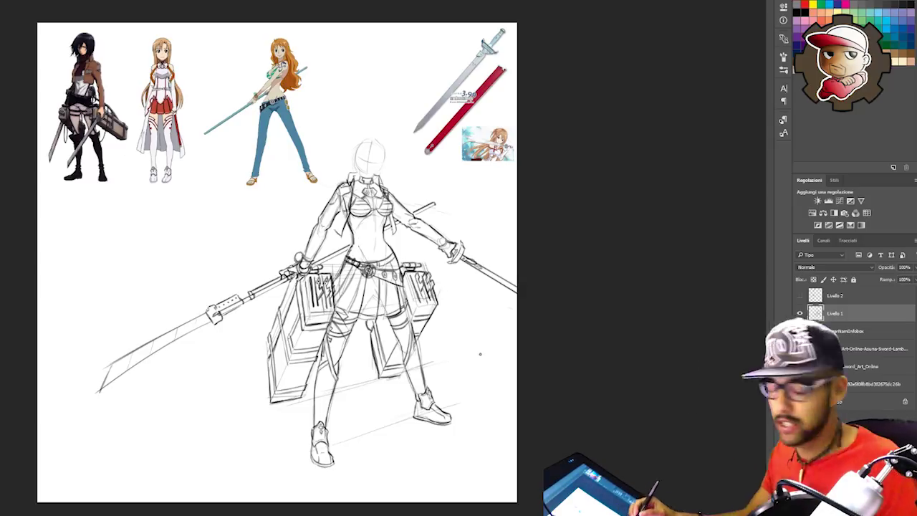
Erase the thin blade of the sword in the other hand and replace it with a wide segmented blade.
left_click_drag(463, 338, 396, 344)
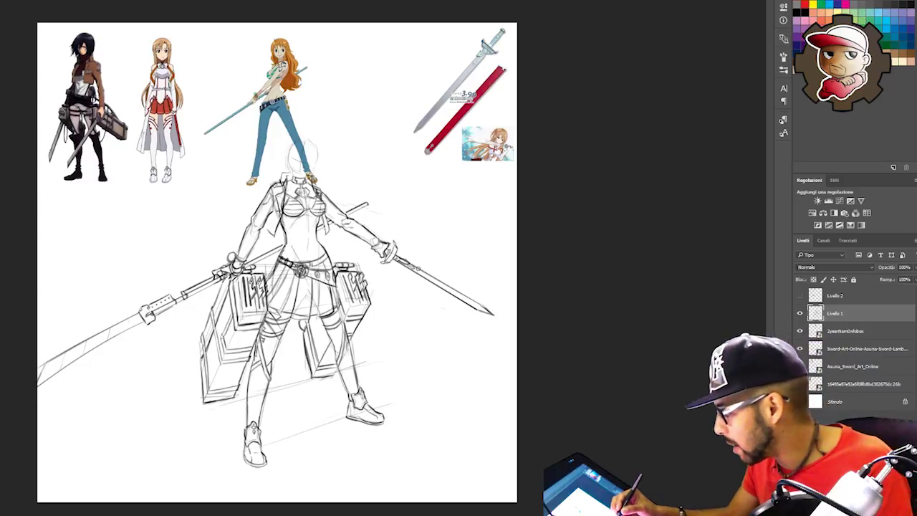
left_click_drag(407, 265, 429, 279)
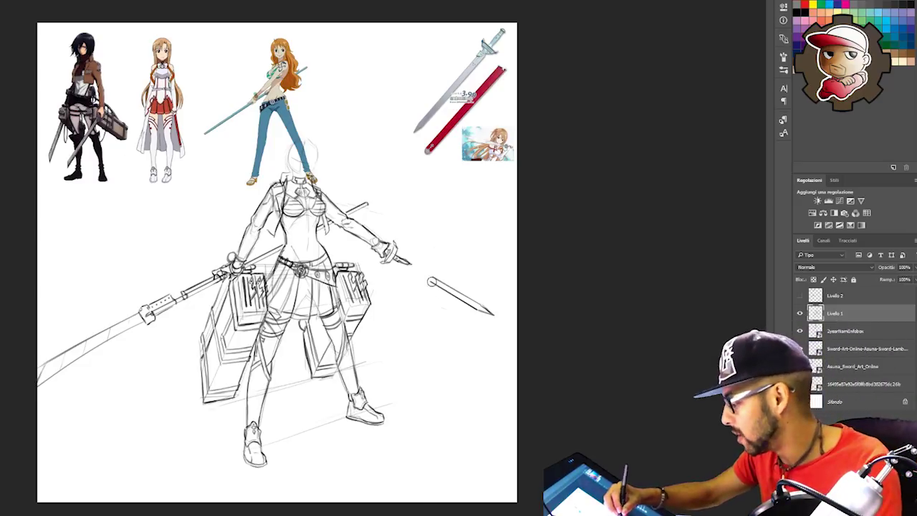
left_click_drag(431, 282, 492, 312)
left_click_drag(446, 279, 469, 278)
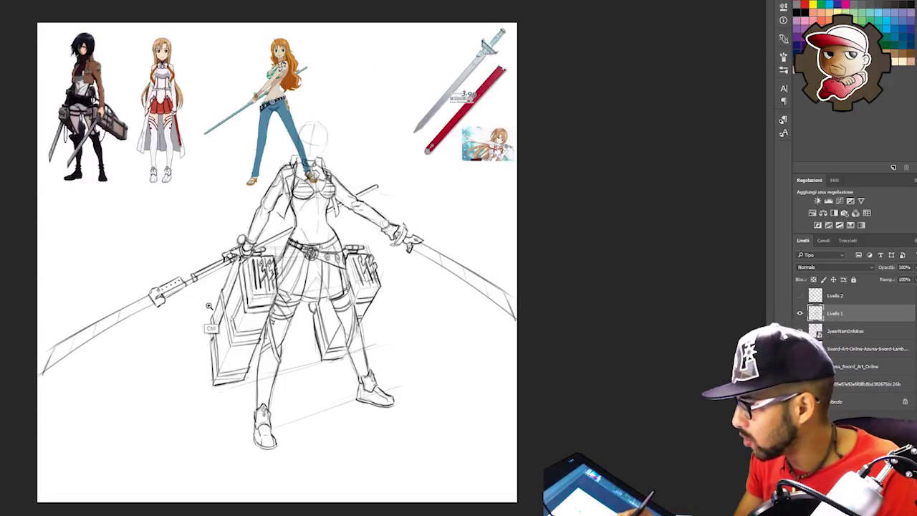
Shorten the staff-side handle by moving its blade closer to the hand, and shift the whole drawing higher on the canvas.
left_click_drag(209, 329, 224, 328)
left_click_drag(185, 304, 243, 308)
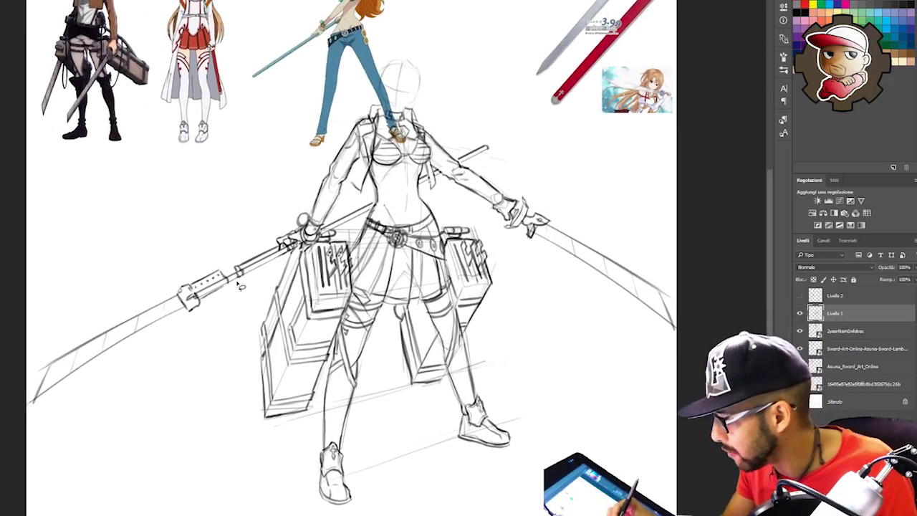
mouse_move(275, 248)
left_mouse_down()
mouse_move(109, 288)
mouse_move(95, 433)
left_mouse_up()
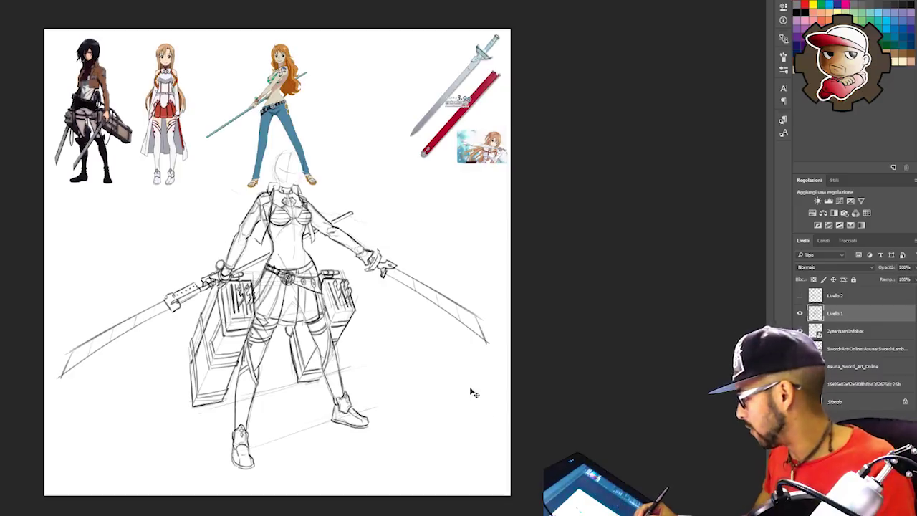
left_click_drag(465, 363, 544, 264)
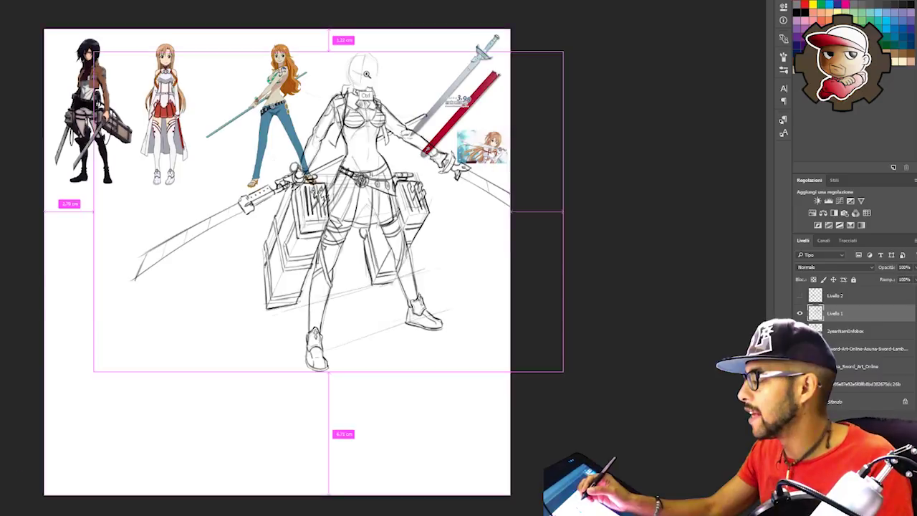
Refine the head outline and draw the face with eyes, eyebrows, nose and a smiling mouth.
left_click_drag(368, 76, 420, 88)
left_click_drag(453, 130, 494, 264)
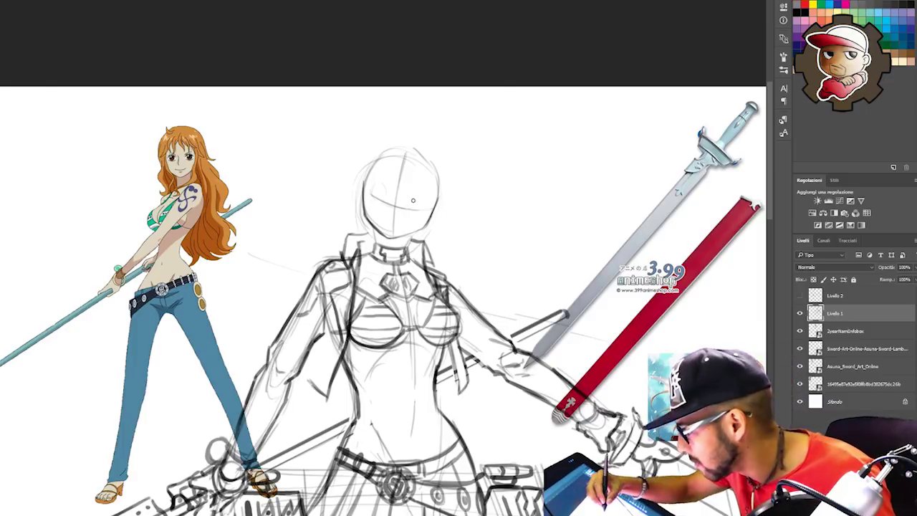
key("ctrl+0")
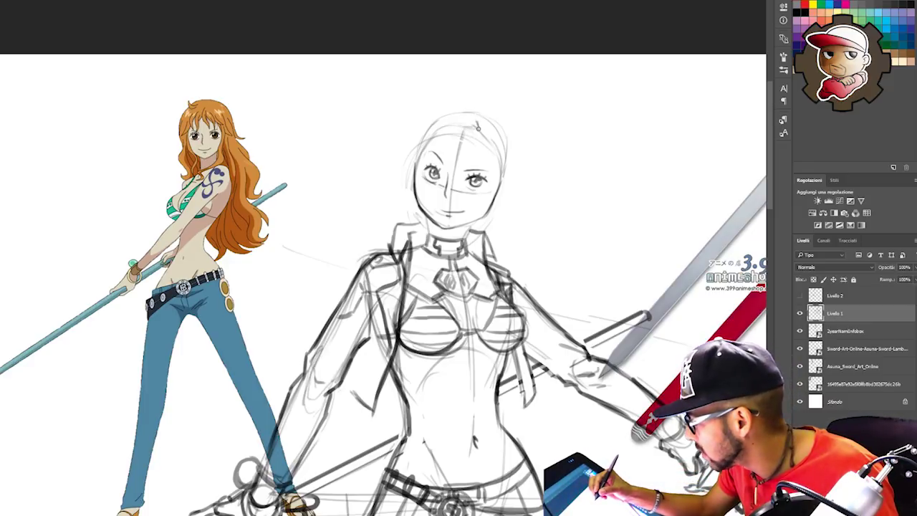
Draw the pointed fringe parted over the forehead and the straight locks framing both sides of the face.
left_click_drag(475, 122, 452, 177)
mouse_move(463, 109)
left_mouse_down()
mouse_move(421, 146)
mouse_move(422, 189)
mouse_move(413, 154)
left_mouse_up()
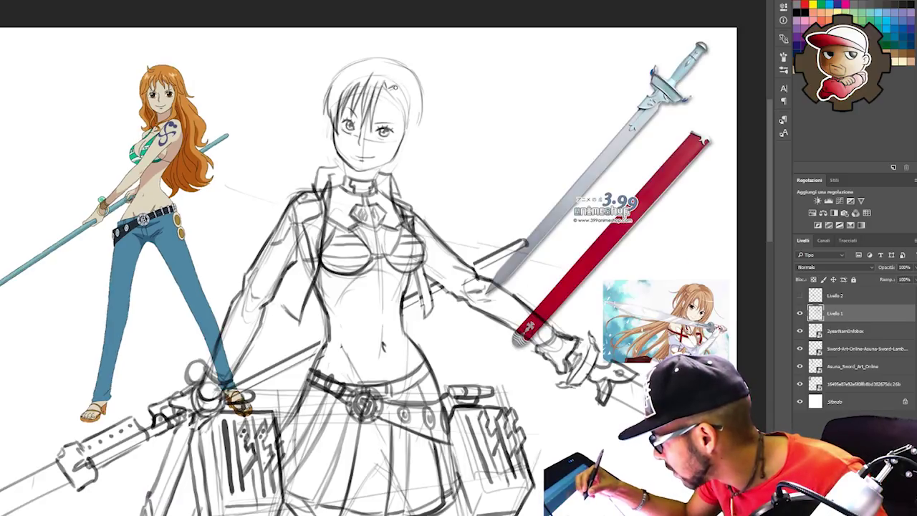
mouse_move(395, 84)
left_mouse_down()
mouse_move(390, 126)
mouse_move(397, 113)
mouse_move(412, 188)
left_mouse_up()
left_click_drag(411, 156, 411, 192)
left_click_drag(421, 117, 413, 205)
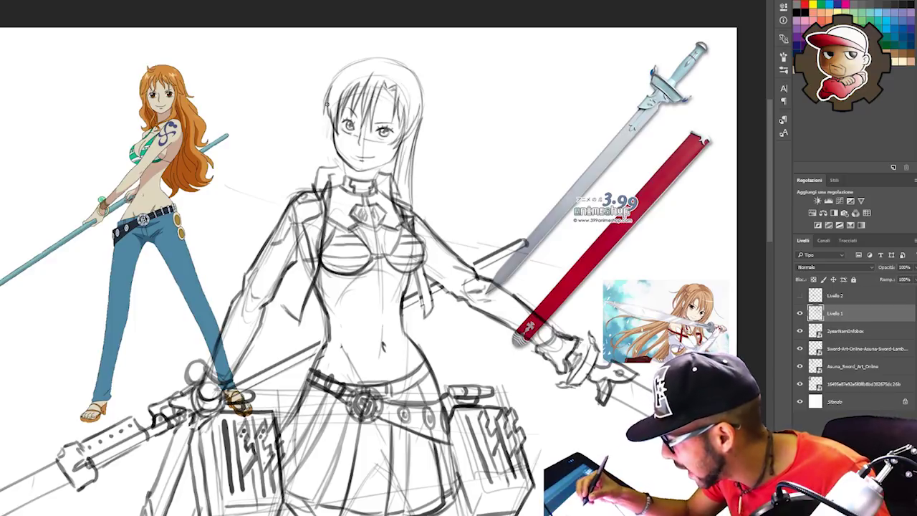
left_click_drag(329, 111, 327, 162)
left_click_drag(332, 127, 325, 161)
scroll(471, 147, "down", 2)
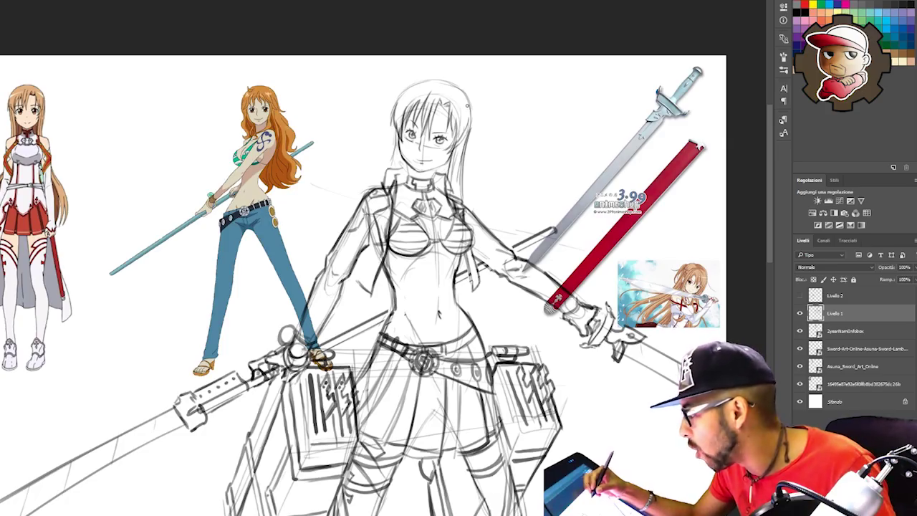
Draw the wavy lower hair on both sides of the neck and an arrow marking the direction the hair flows.
left_click_drag(472, 105, 469, 156)
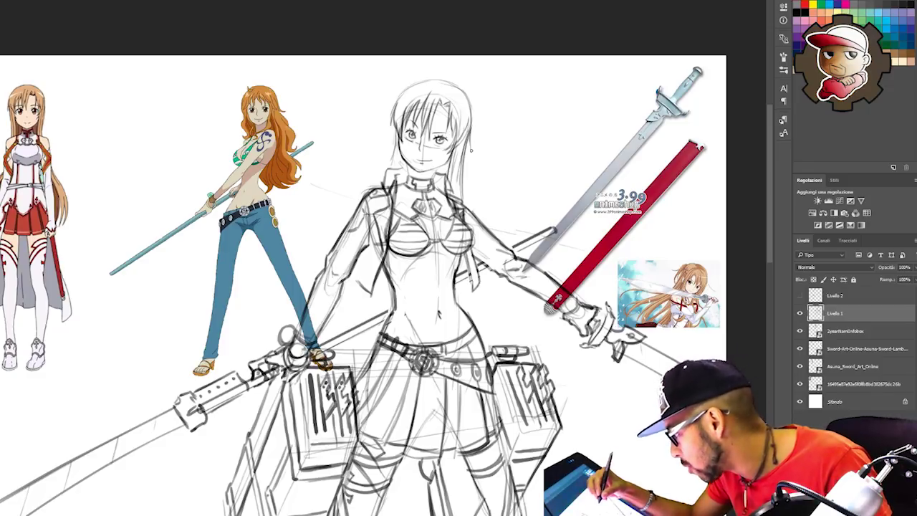
mouse_move(463, 152)
left_mouse_down()
mouse_move(492, 218)
mouse_move(504, 212)
mouse_move(490, 237)
left_mouse_up()
left_click_drag(394, 133, 371, 188)
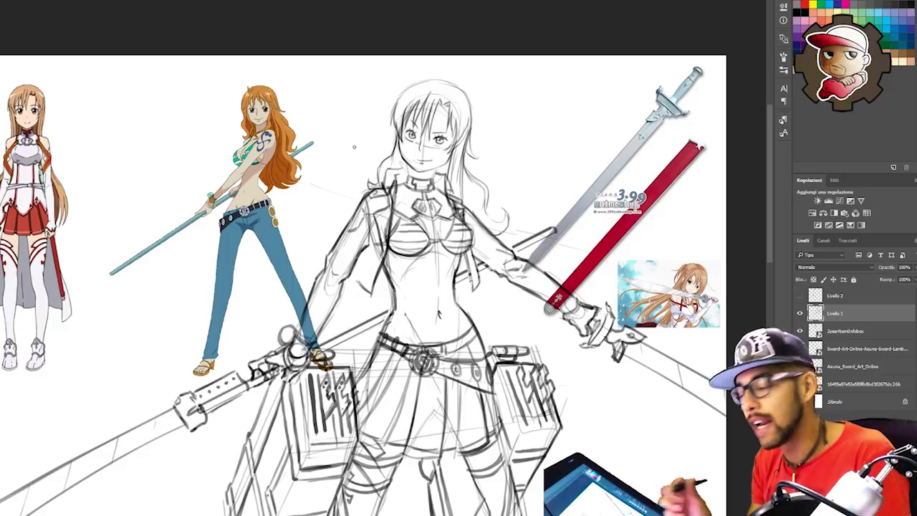
mouse_move(484, 177)
left_mouse_down()
mouse_move(571, 165)
mouse_move(563, 185)
left_mouse_up()
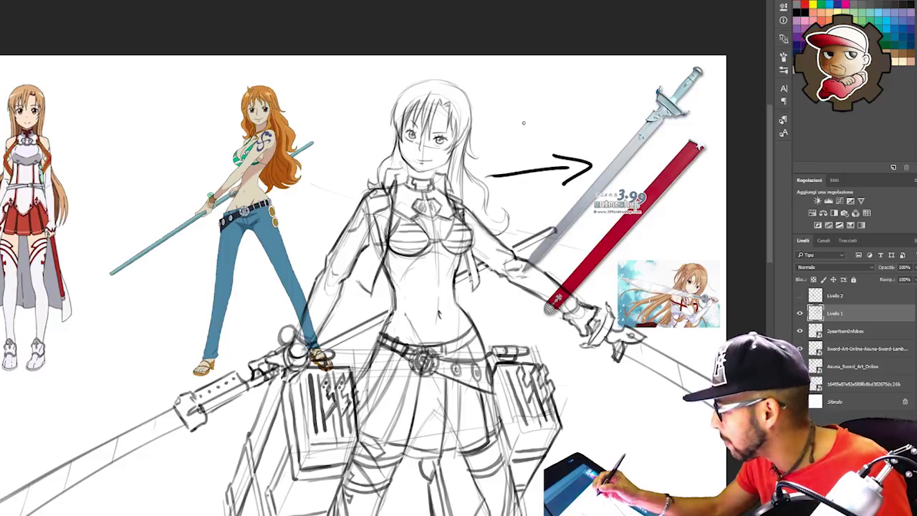
mouse_move(508, 112)
left_mouse_down()
mouse_move(572, 121)
mouse_move(586, 111)
mouse_move(507, 115)
left_mouse_up()
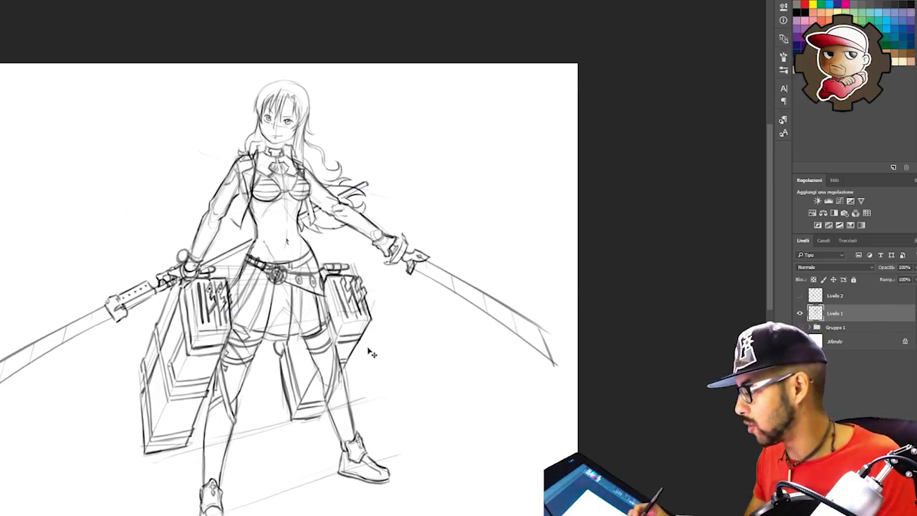
key("ctrl+minus")
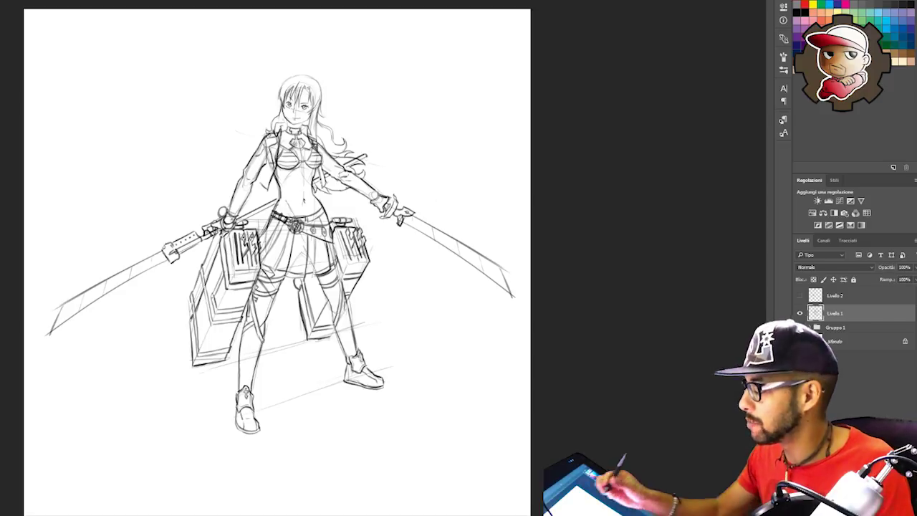
left_click_drag(323, 112, 387, 113)
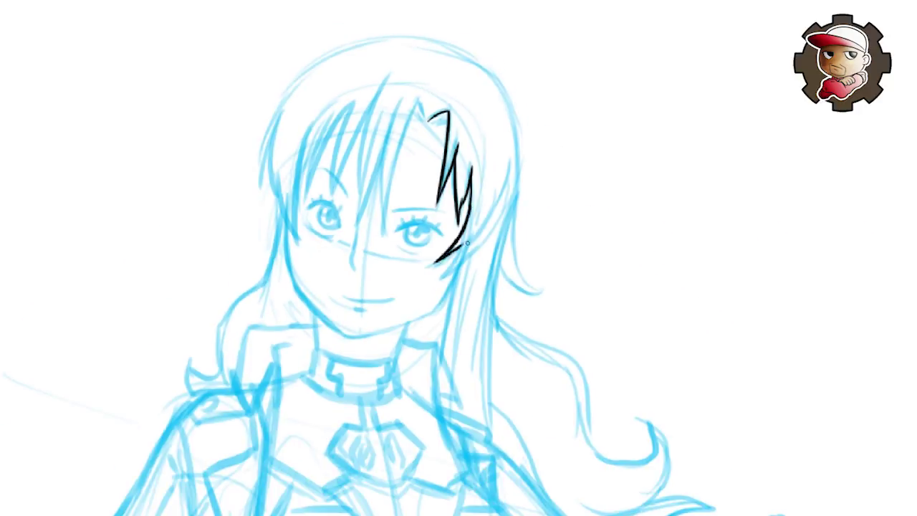
Ink the sword-side hair locks, the collar and the chest ornament in black over the blue sketch.
left_click_drag(449, 102, 514, 342)
left_click_drag(434, 272, 599, 395)
left_click_drag(440, 139, 563, 434)
mouse_move(608, 301)
left_mouse_down()
mouse_move(531, 305)
mouse_move(351, 276)
left_mouse_up()
left_click_drag(399, 140, 515, 152)
left_click_drag(396, 172, 513, 189)
left_click_drag(629, 301, 640, 333)
left_click_drag(598, 300, 608, 322)
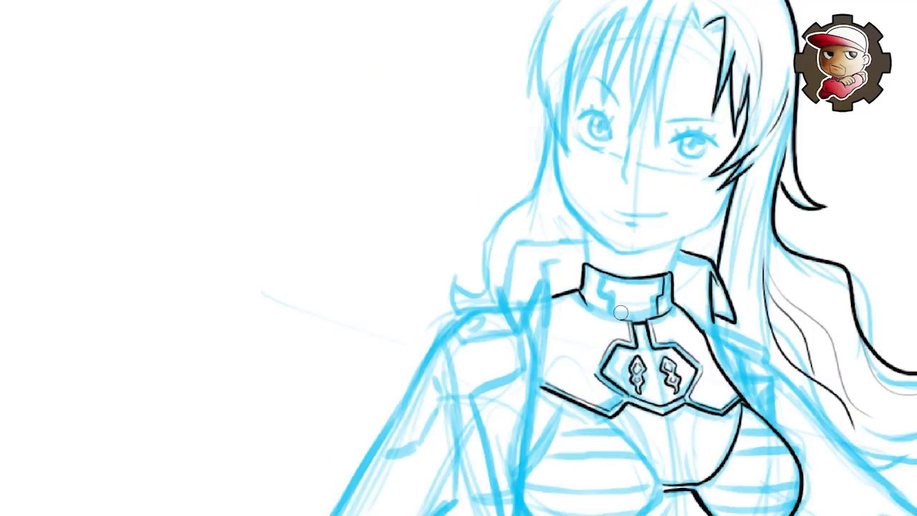
Ink the collar's central opening and the small emblems on each side of it.
left_click_drag(633, 278, 635, 320)
left_click_drag(588, 271, 630, 318)
left_click_drag(671, 278, 643, 315)
Ink the jawline, neck, mouth and the sword-side eye.
left_click_drag(397, 211, 482, 338)
left_click_drag(482, 338, 577, 286)
left_click_drag(428, 307, 426, 349)
left_click_drag(577, 286, 591, 275)
left_click_drag(428, 332, 489, 337)
left_click_drag(495, 248, 544, 256)
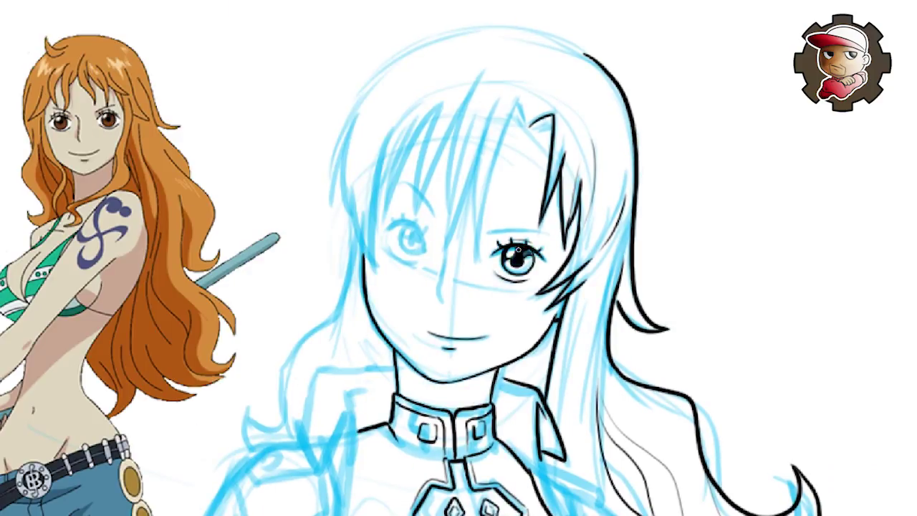
Ink the other eye, the nose, both eyebrows, the pointed fringe and the outer contour of the hair.
left_click_drag(481, 295, 528, 291)
left_click_drag(436, 309, 433, 363)
left_click_drag(511, 165, 471, 294)
left_click_drag(453, 166, 401, 279)
left_click_drag(348, 160, 436, 102)
left_click_drag(436, 100, 572, 114)
left_click_drag(392, 202, 372, 273)
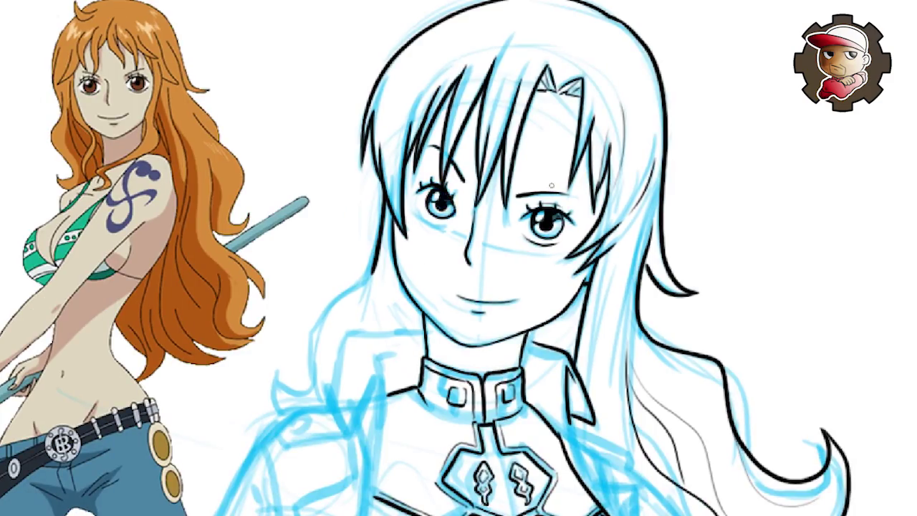
left_click_drag(552, 186, 519, 194)
Ink the staff-side weapon with its mechanical handle, perforated block, clamp and segmented blade.
left_click_drag(287, 113, 206, 473)
left_click_drag(412, 283, 550, 272)
left_click_drag(391, 128, 337, 137)
left_click_drag(337, 137, 351, 155)
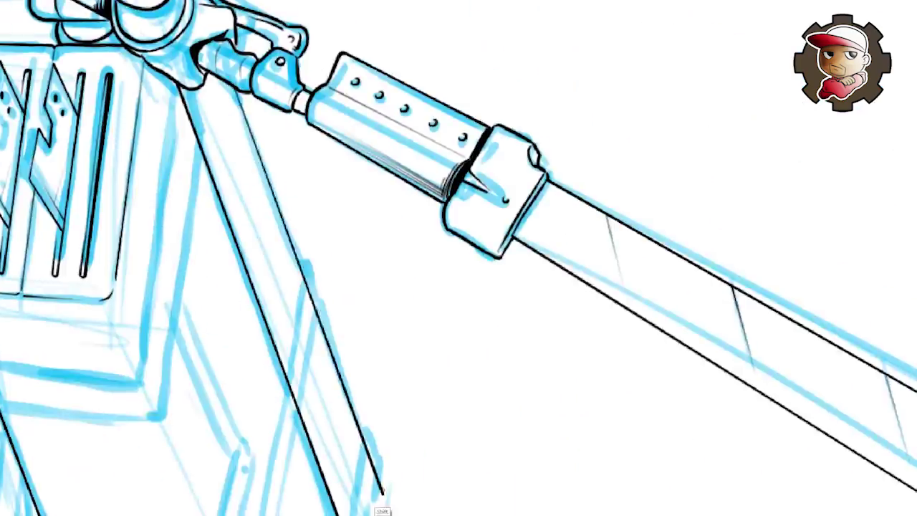
Ink the stepped edges of the large staff-side gear container with straight lines.
left_click_drag(168, 447, 373, 482)
left_click_drag(184, 334, 397, 357)
mouse_move(397, 356)
left_mouse_down()
mouse_move(415, 404)
mouse_move(463, 90)
left_mouse_up()
left_click_drag(413, 426, 466, 152)
left_click_drag(396, 391, 176, 365)
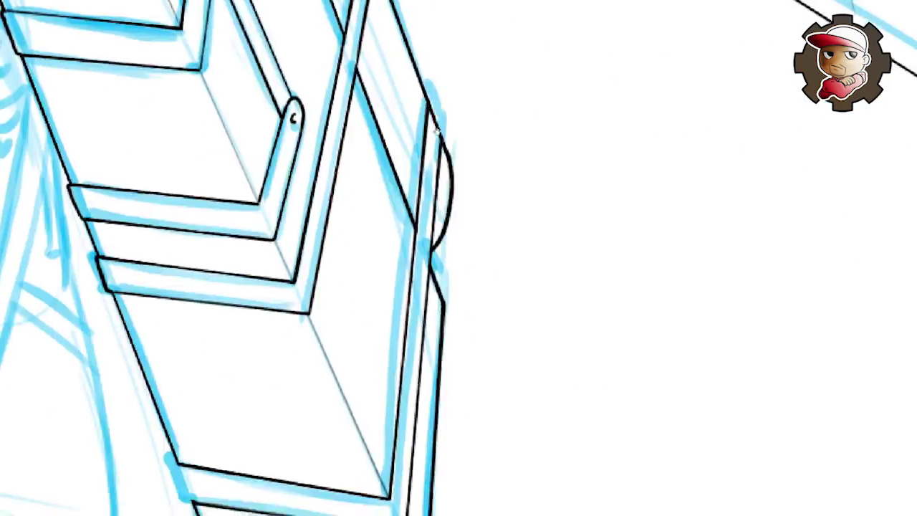
Ink the remaining gear containers, legs and shoes to complete the clean line art.
left_click_drag(289, 248, 383, 208)
left_click_drag(289, 254, 510, 252)
left_click_drag(184, 248, 411, 256)
left_click_drag(228, 334, 440, 332)
left_click_drag(200, 43, 291, 265)
left_click_drag(398, 35, 299, 434)
left_click_drag(425, 33, 309, 469)
left_click_drag(432, 183, 313, 340)
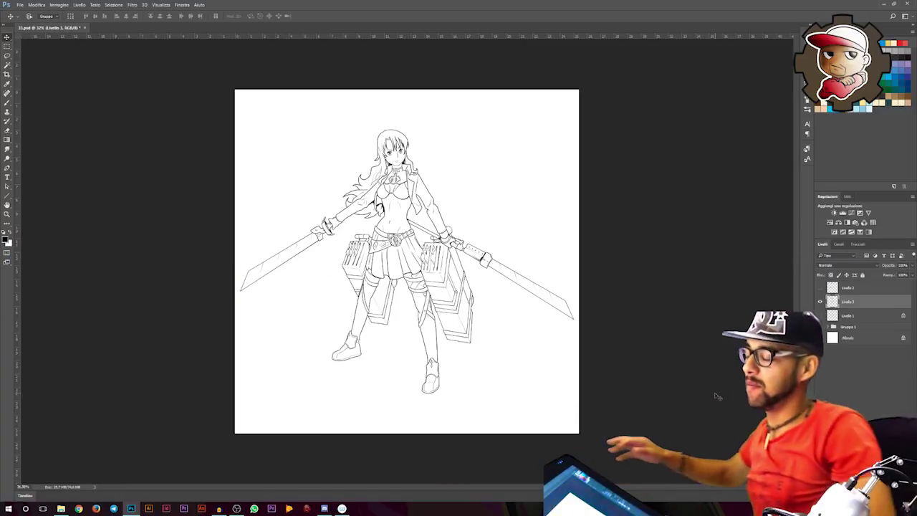
scroll(412, 201, "up", 5)
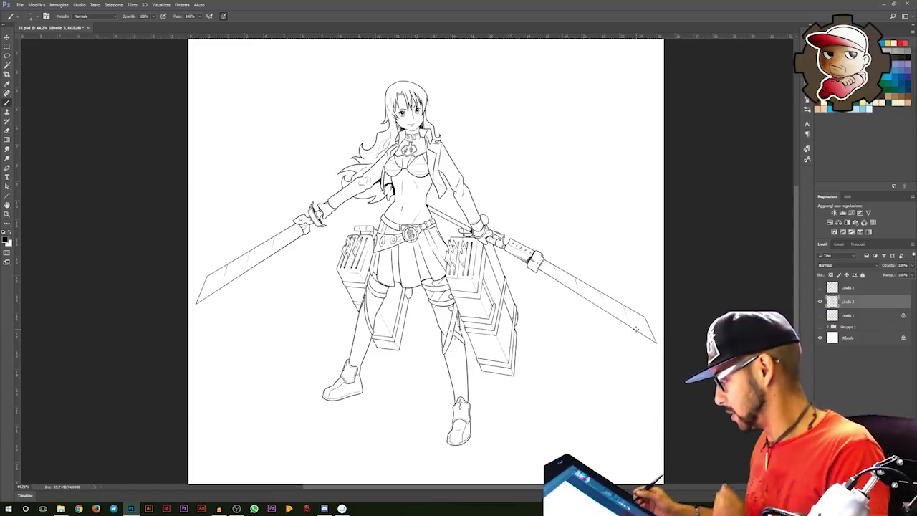
left_click(822, 327)
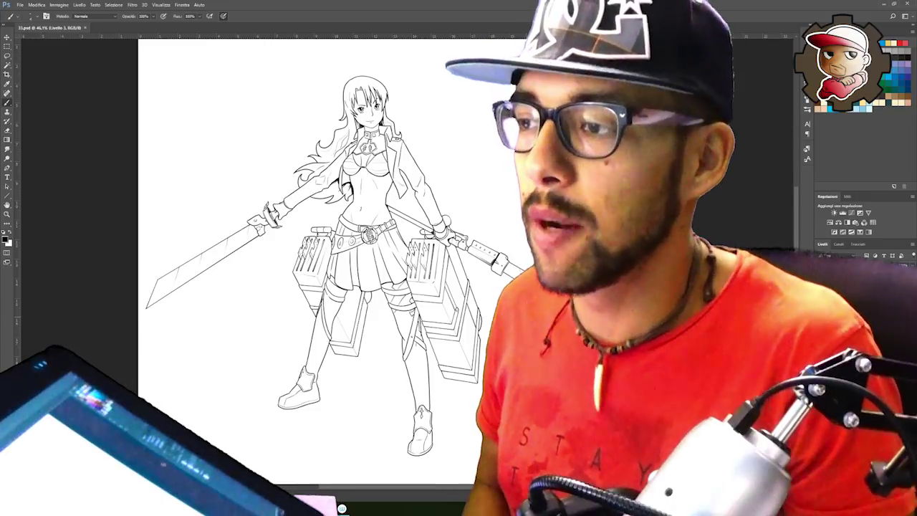